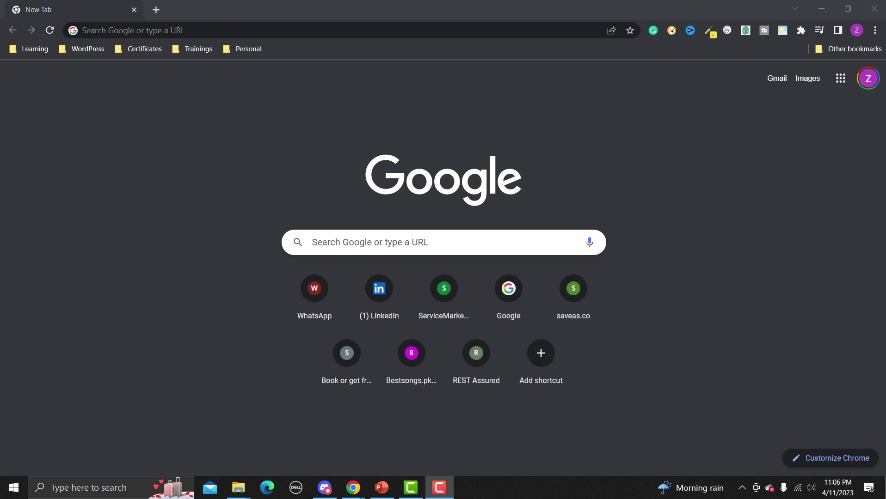
Search Google for selectorshub and open the selectorshub.com result
click(320, 31)
text(s)
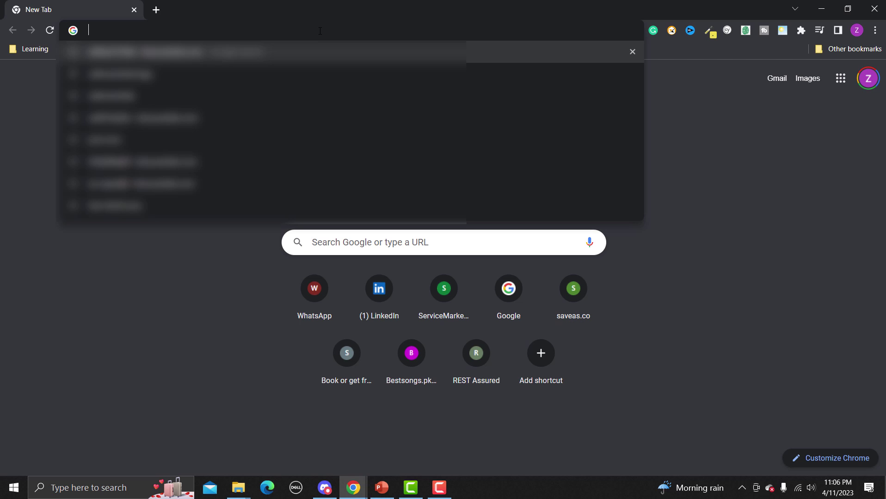
text(ele)
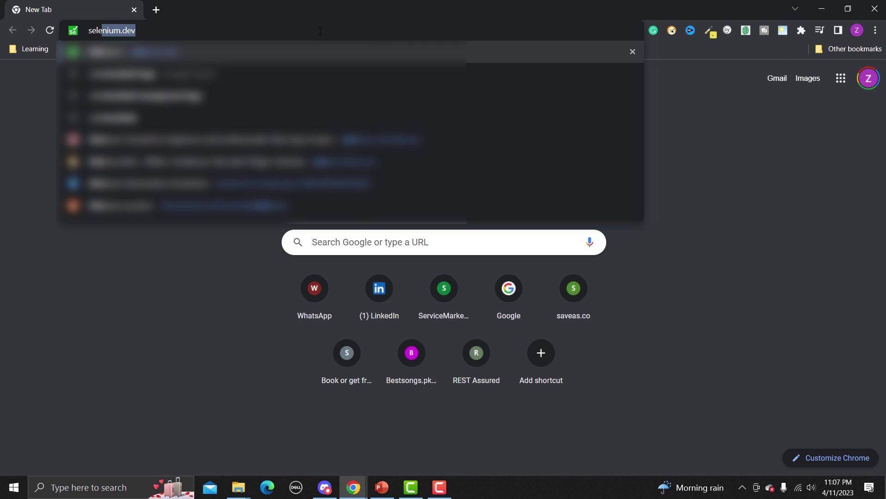
text(ctorshub transparent logo)
key(Return)
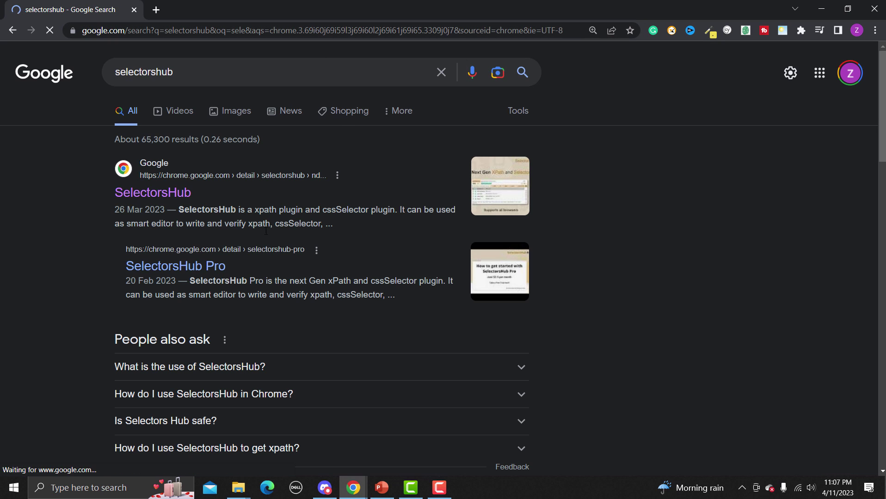
scroll(247, 259, down, 2)
scroll(248, 265, down, 2)
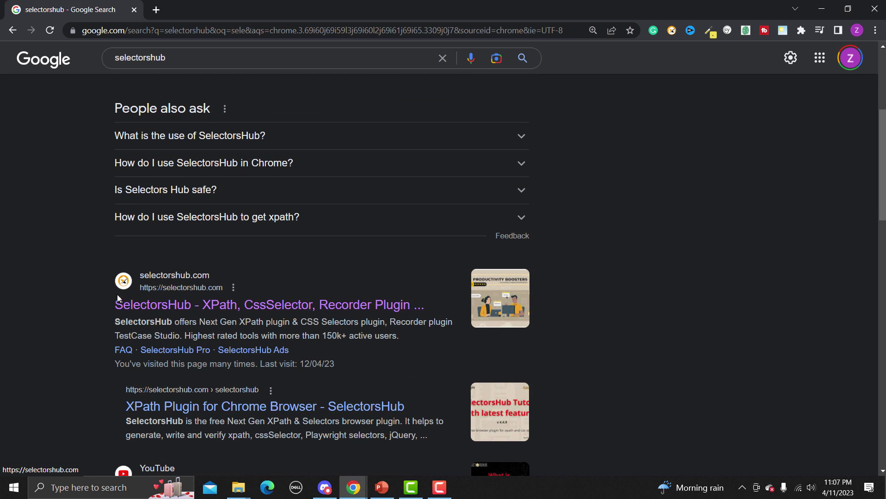
click(224, 307)
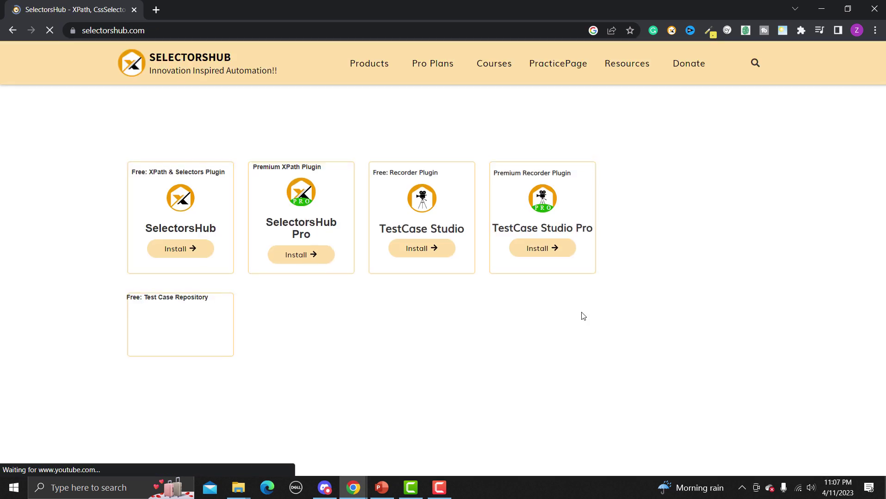
Scroll down the SelectorsHub page to the AutoTestData card and open it via Explore
scroll(542, 306, down, 3)
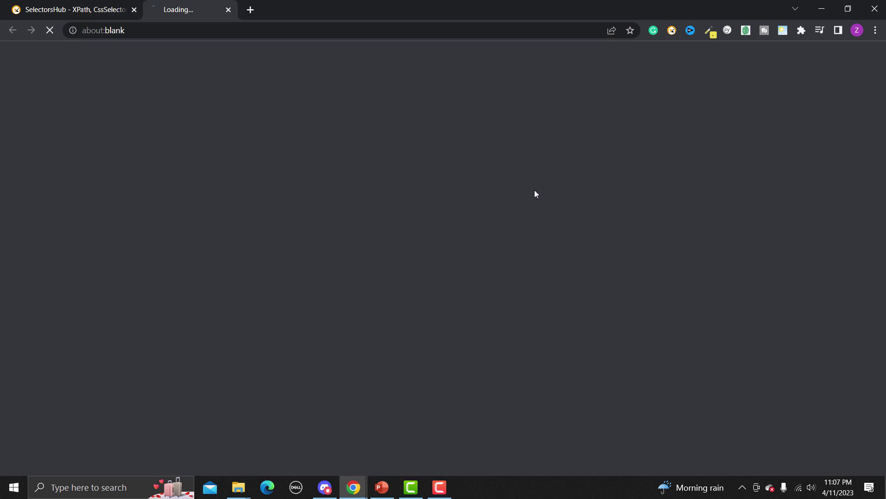
click(534, 192)
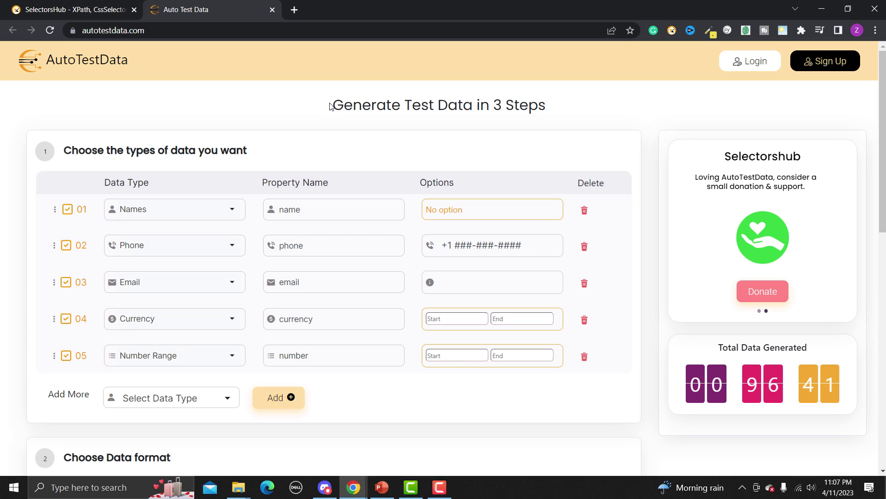
drag(330, 106, 552, 113)
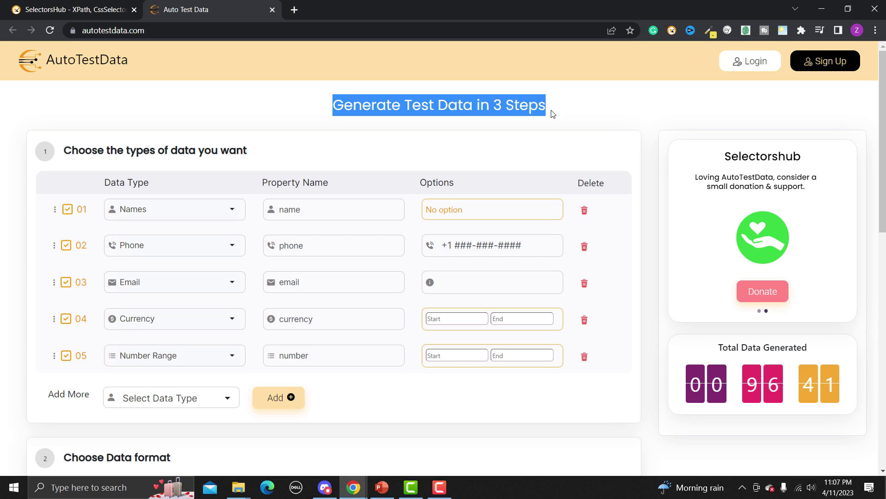
click(273, 112)
scroll(258, 118, down, 1)
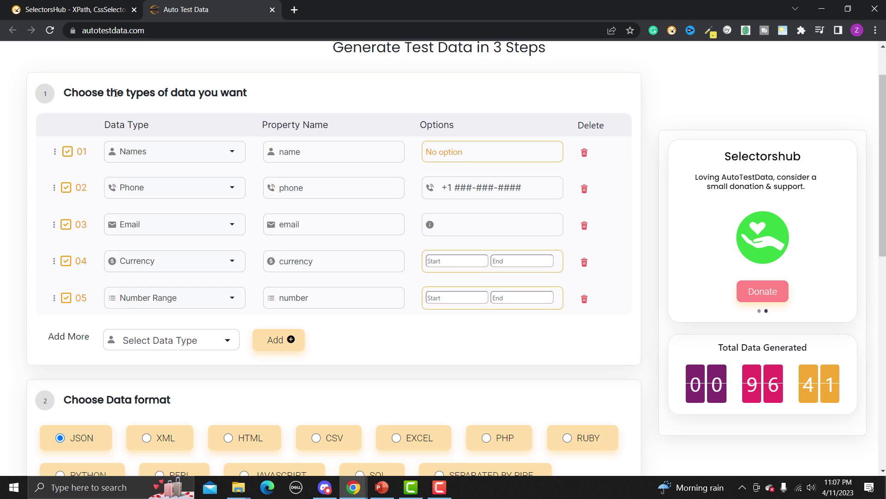
drag(115, 92, 292, 90)
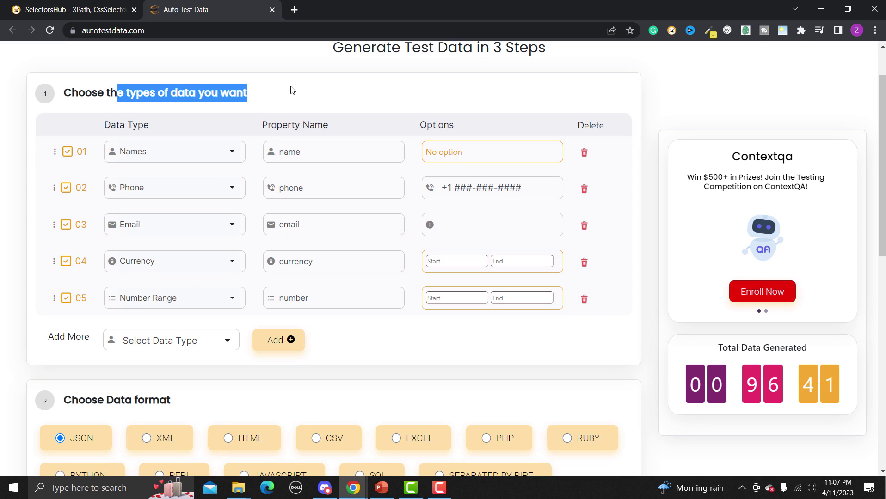
click(291, 90)
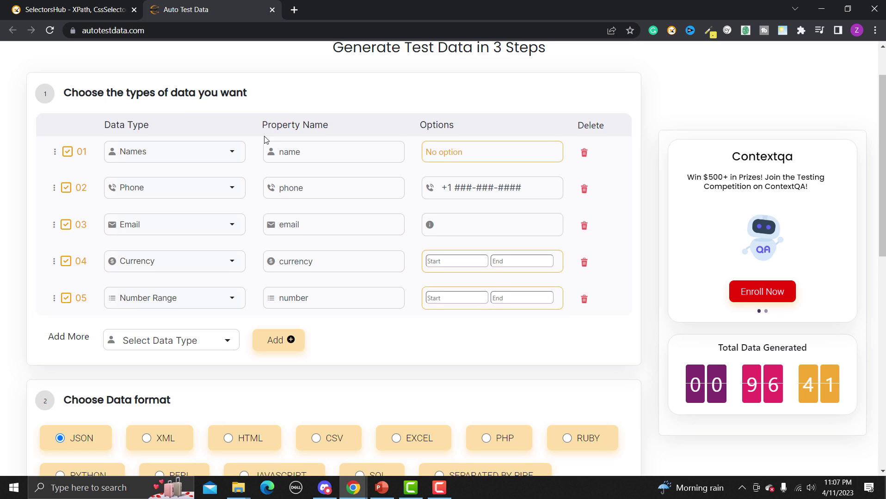
scroll(231, 151, down, 1)
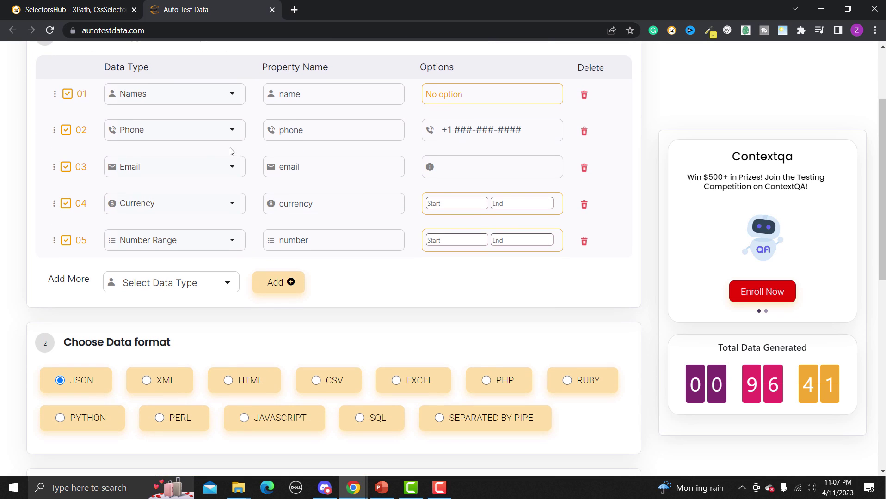
click(200, 97)
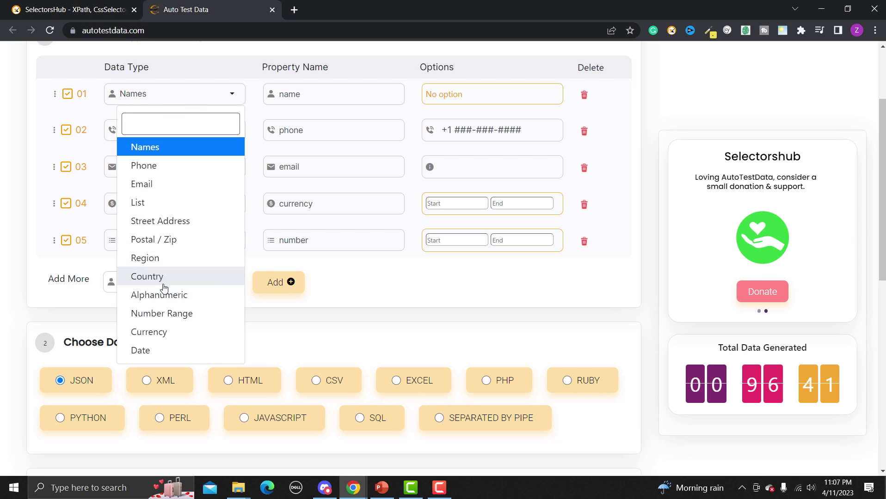
click(18, 150)
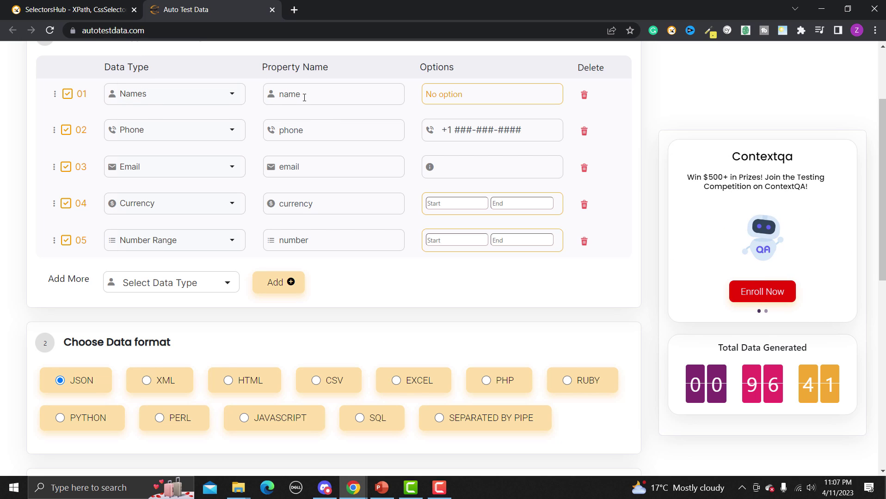
scroll(304, 114, down, 2)
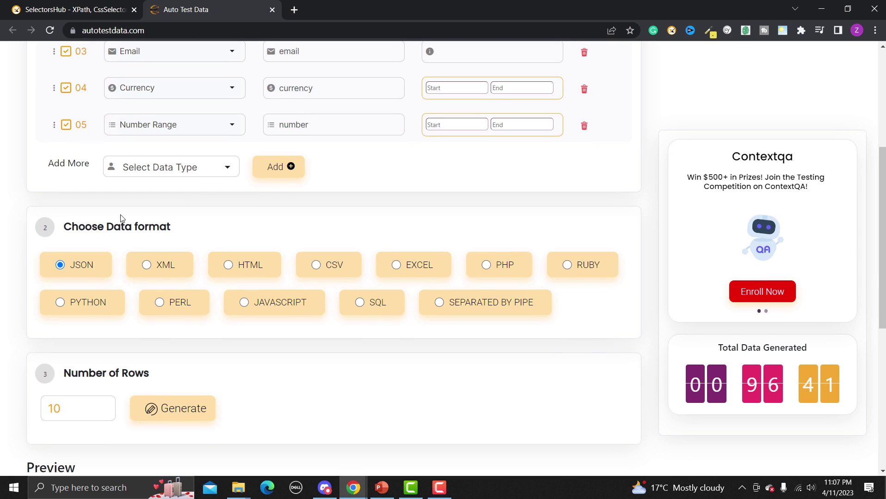
drag(66, 226, 182, 230)
click(215, 219)
scroll(410, 265, down, 2)
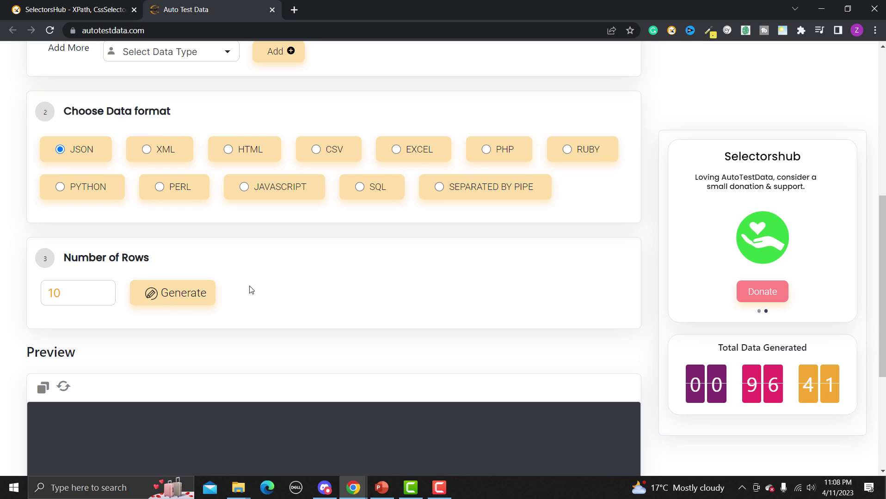
drag(75, 293, 48, 293)
scroll(378, 308, down, 3)
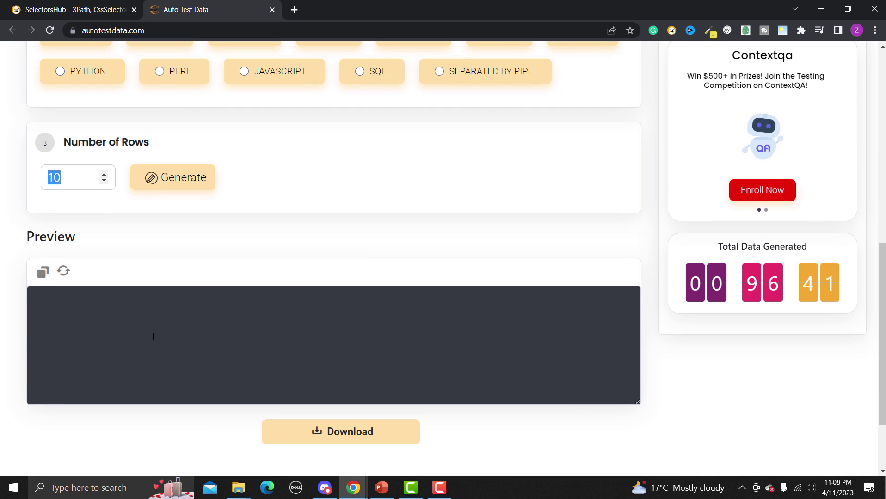
scroll(153, 337, down, 1)
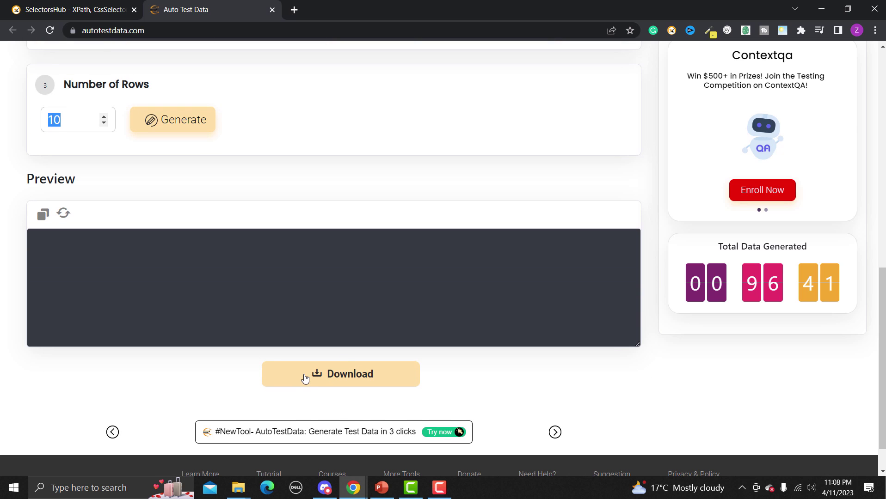
scroll(302, 375, up, 8)
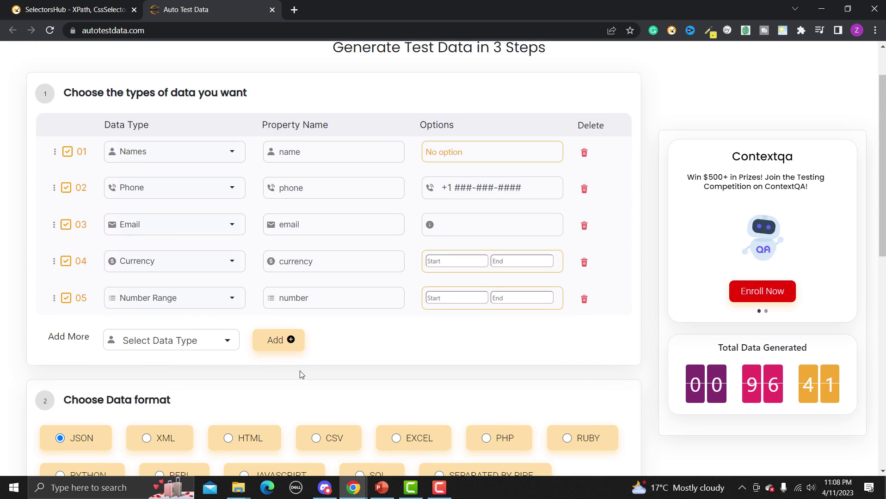
scroll(300, 374, up, 1)
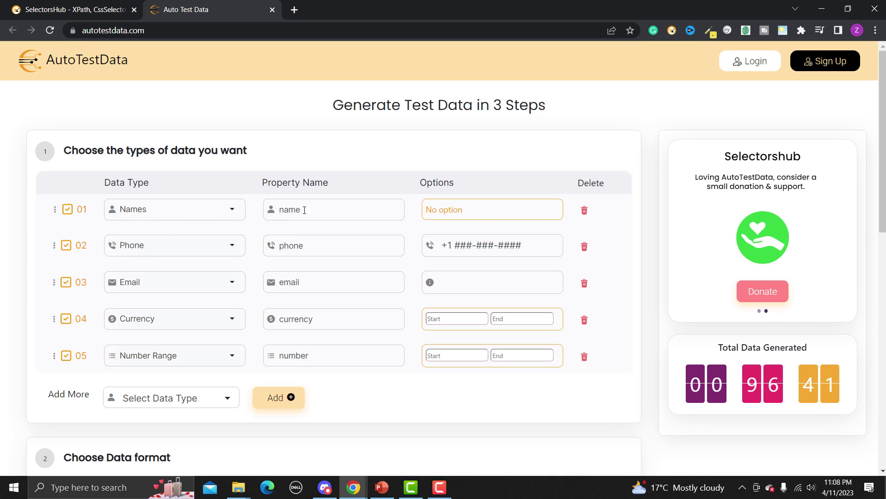
Rename field 01's property to First Name, add a Names field and move it under field 01
click(193, 211)
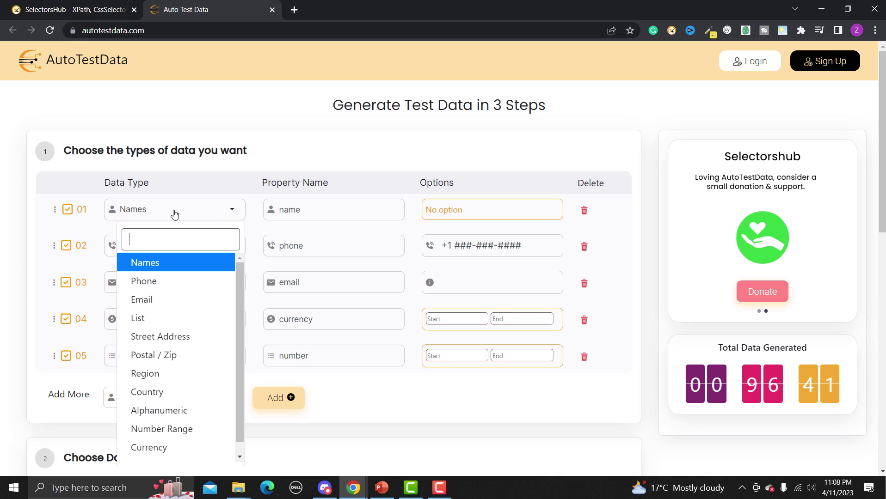
click(304, 211)
key(BackSpace)
key(BackSpace)
key(BackSpace)
key(BackSpace)
text(Fir)
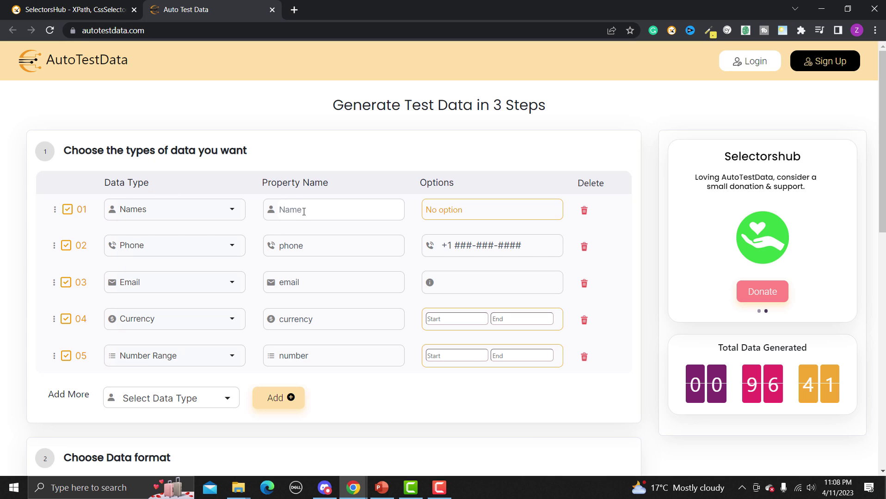
text(m)
key(BackSpace)
key(BackSpace)
text(rst Nam)
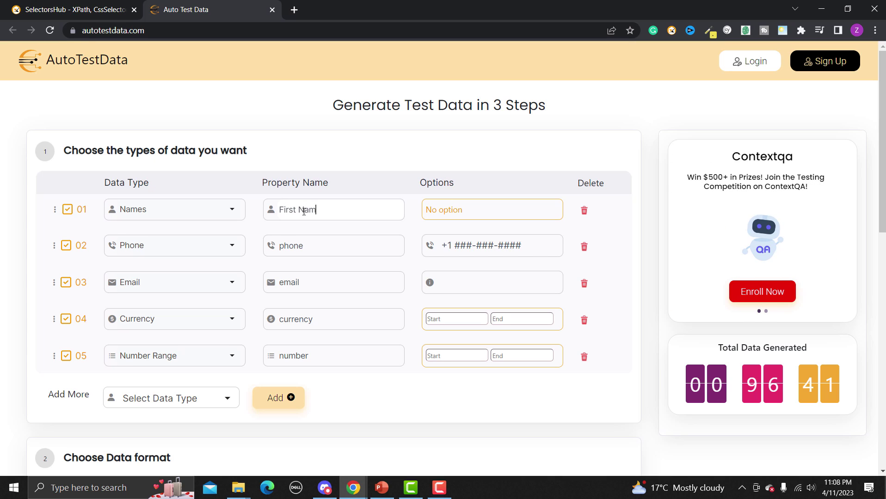
text(e)
click(275, 399)
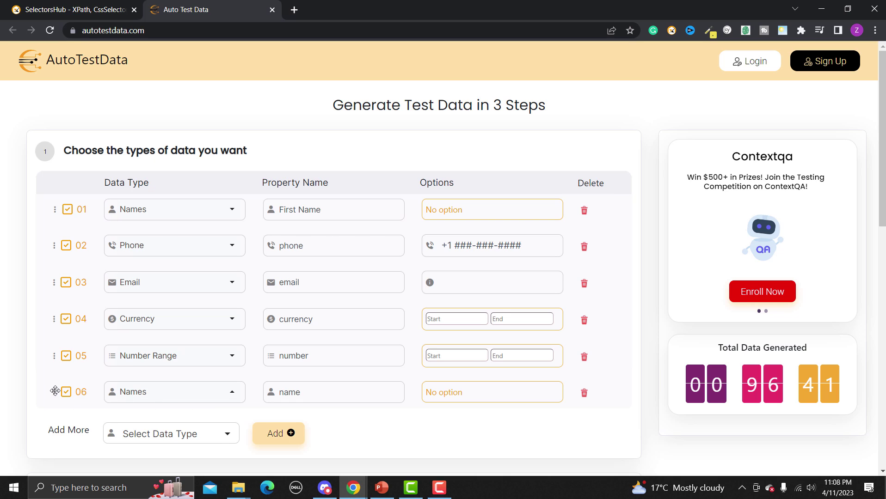
drag(54, 374, 49, 233)
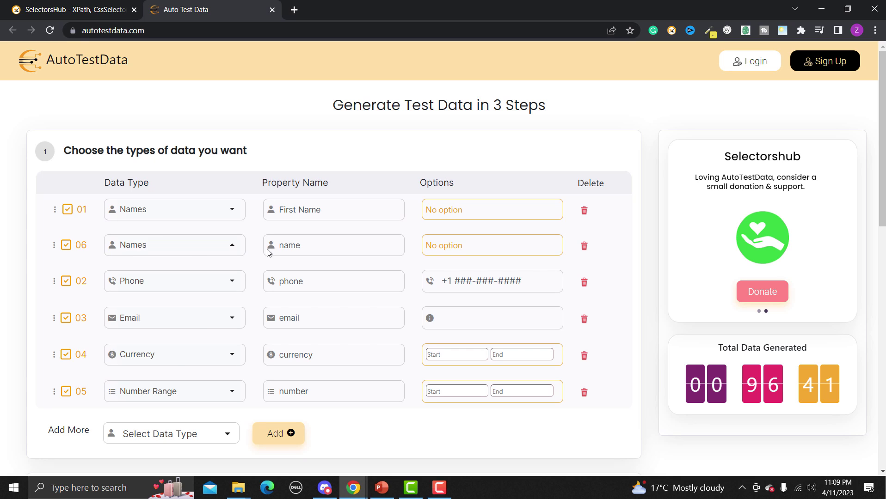
Rename the new Names field to 'last Name' and the phone field's property to 'Contact No'
double_click(296, 245)
text(last)
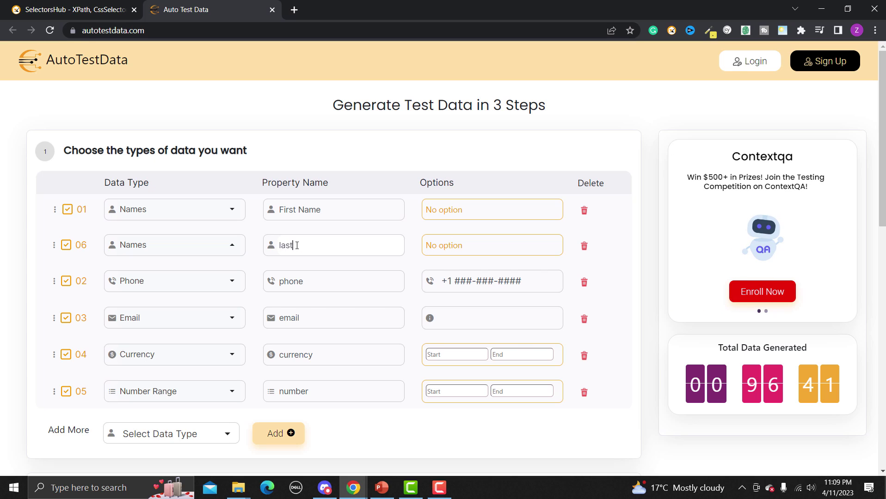
text( Name)
scroll(310, 279, down, 1)
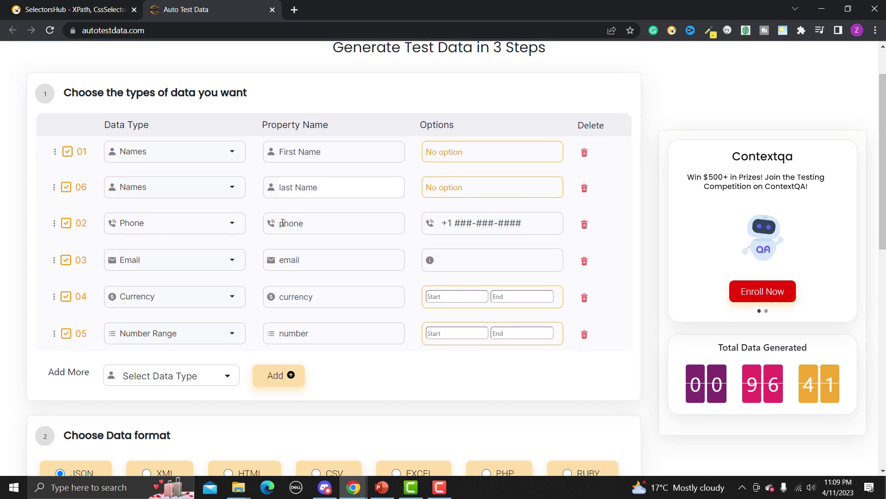
click(311, 224)
drag(307, 224, 281, 224)
text(Contact Number)
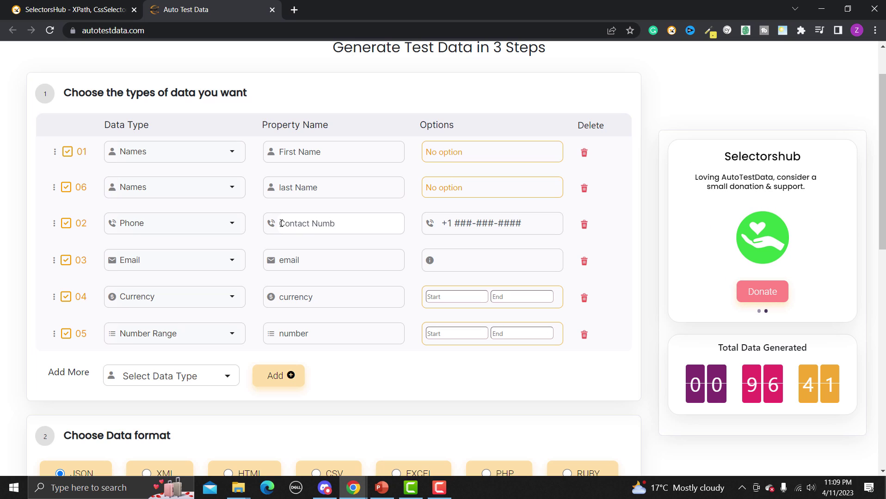
key(BackSpace)
key(BackSpace)
key(BackSpace)
text(o)
Rename field 03's property to Email and view the Email row's allowed-domains hint
click(297, 259)
double_click(299, 259)
text(Email A)
key(BackSpace)
click(282, 297)
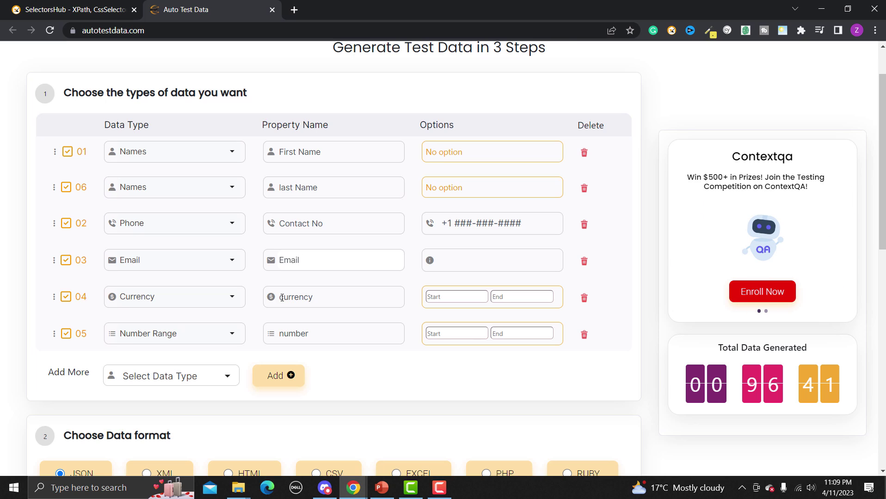
drag(283, 298, 315, 298)
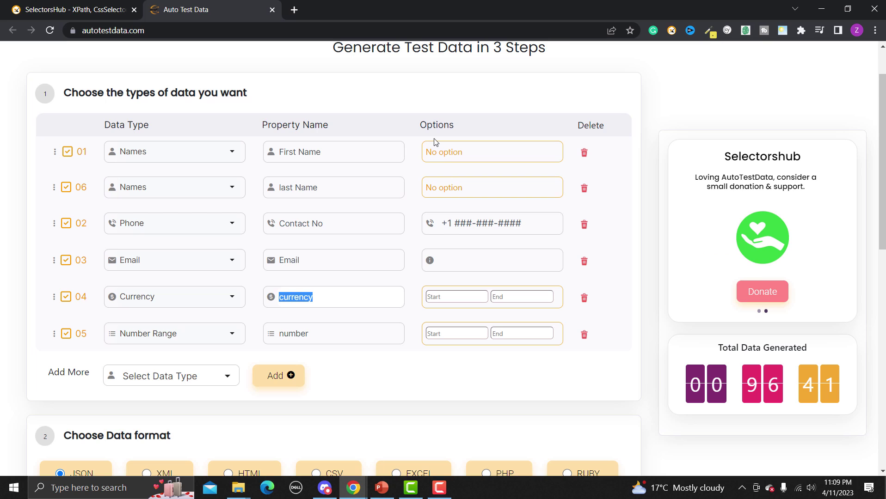
scroll(436, 143, up, 2)
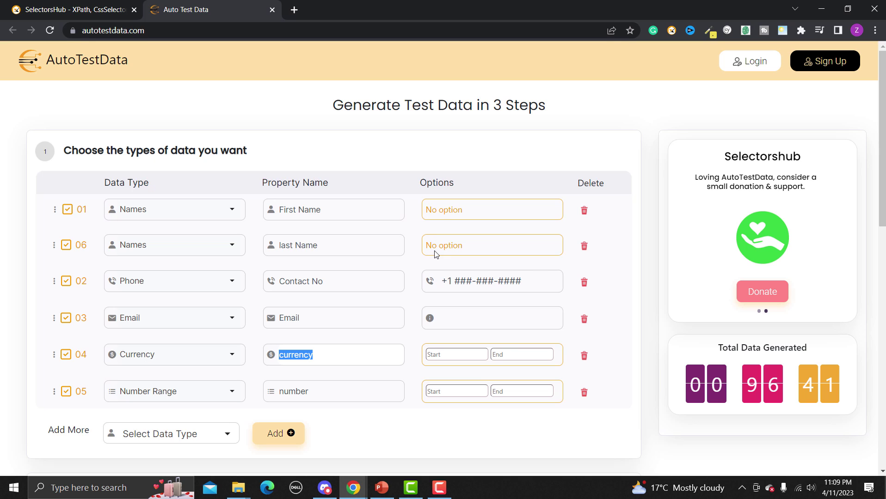
scroll(420, 245, down, 2)
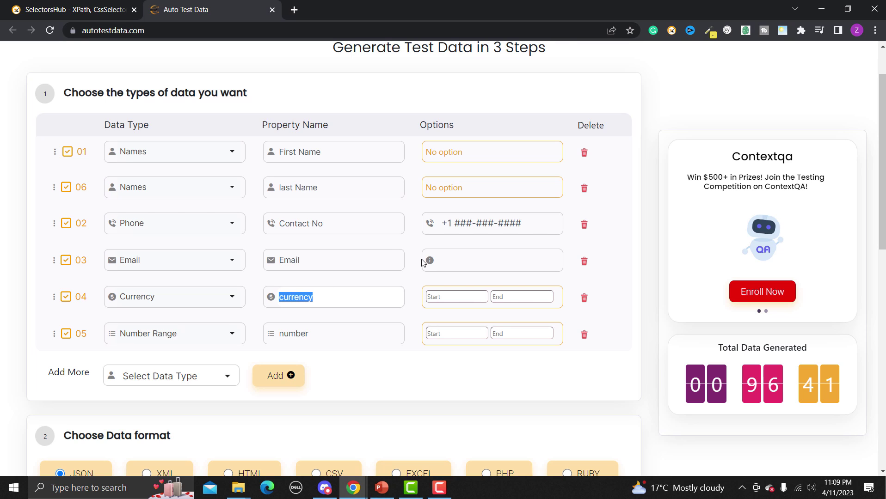
mouse_move(428, 262)
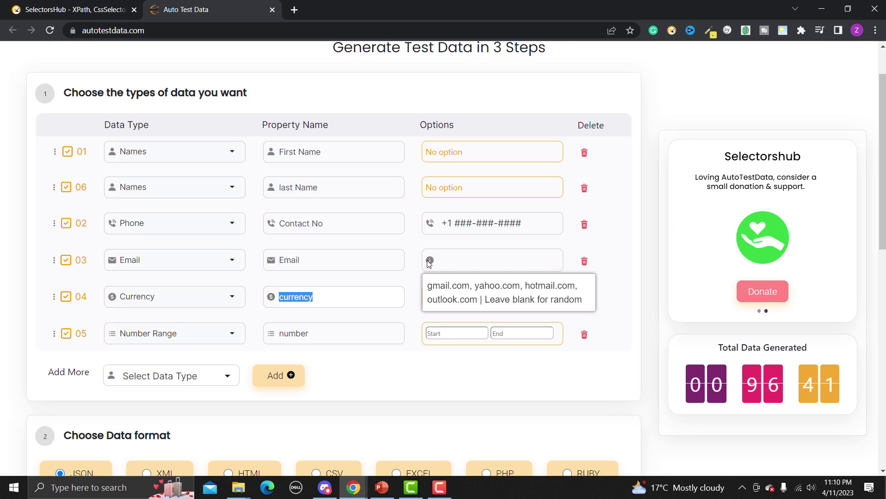
Set the Email domain option to gmail.com and capitalise the property name to Currency
click(442, 259)
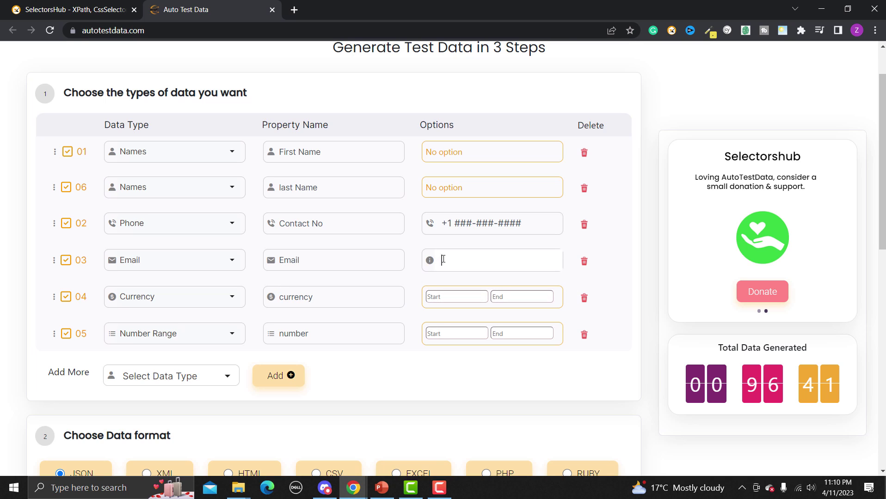
text(gmail.com)
click(231, 301)
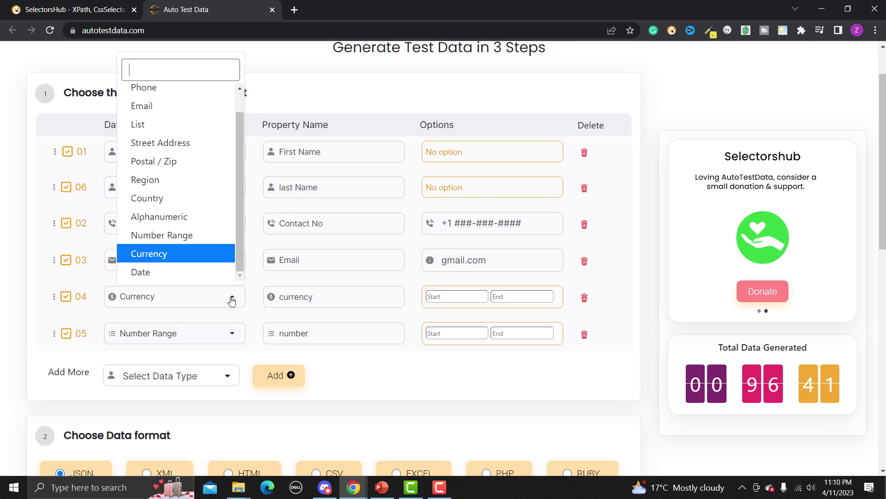
click(286, 297)
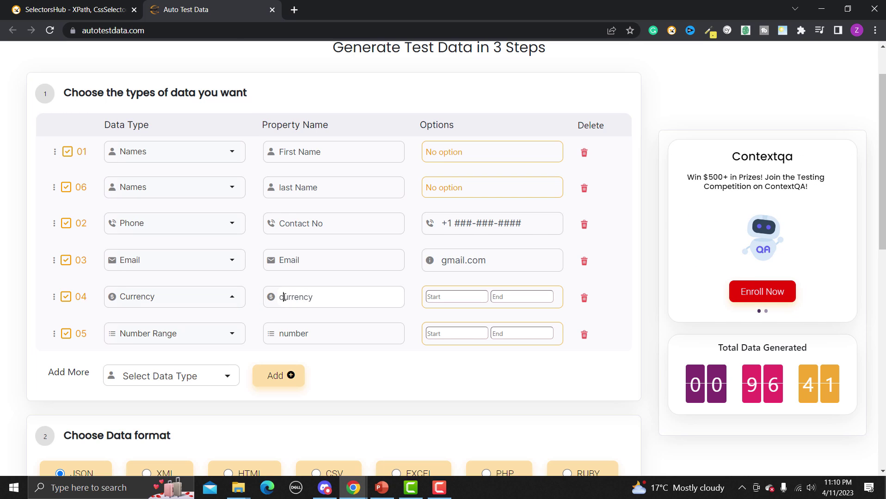
key(BackSpace)
text(C)
Set the Currency range to 1–1000 and the number range to 1–500
click(438, 298)
text(1)
key(Tab)
text(1000)
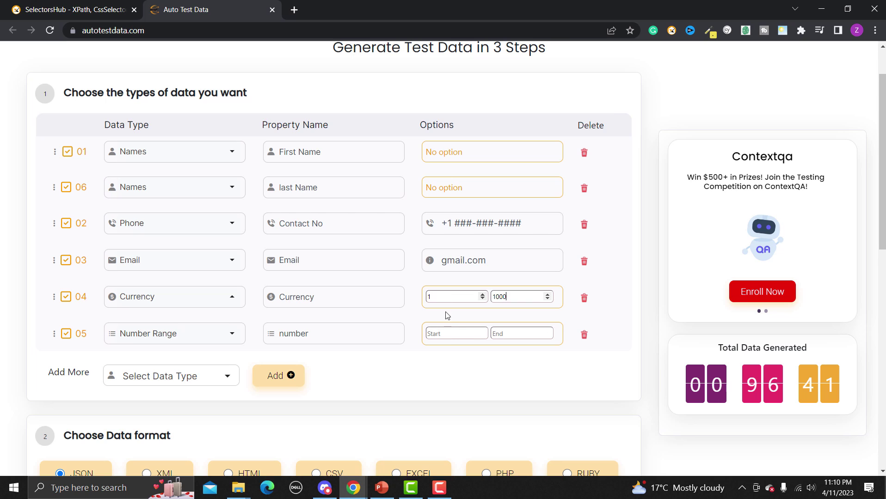
click(458, 374)
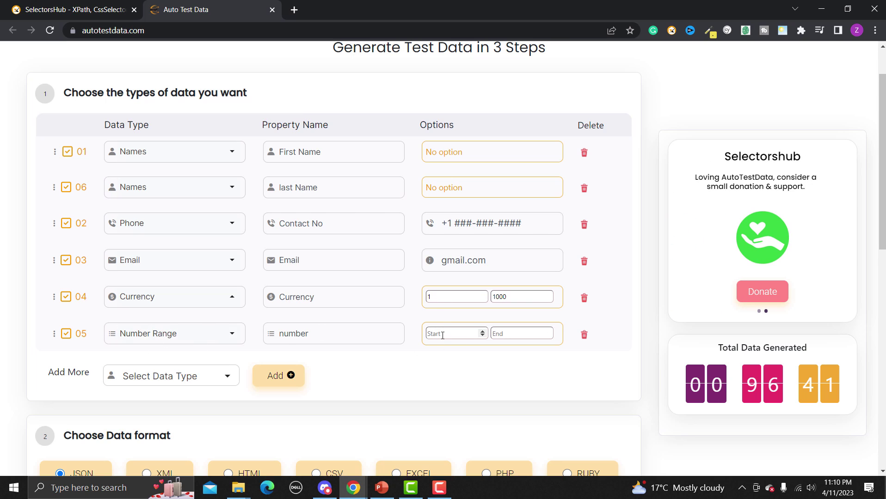
key(Tab)
Change the Contact No phone format's country code from +1 to +61
double_click(452, 223)
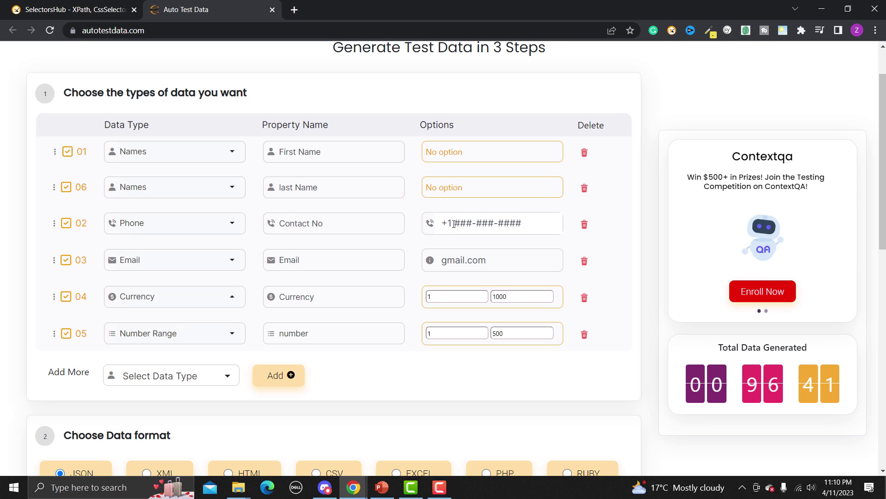
key(BackSpace)
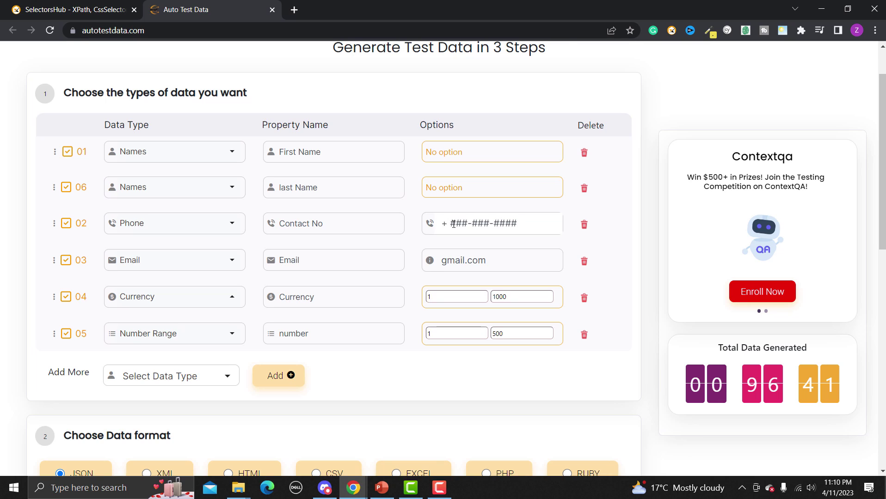
text(61)
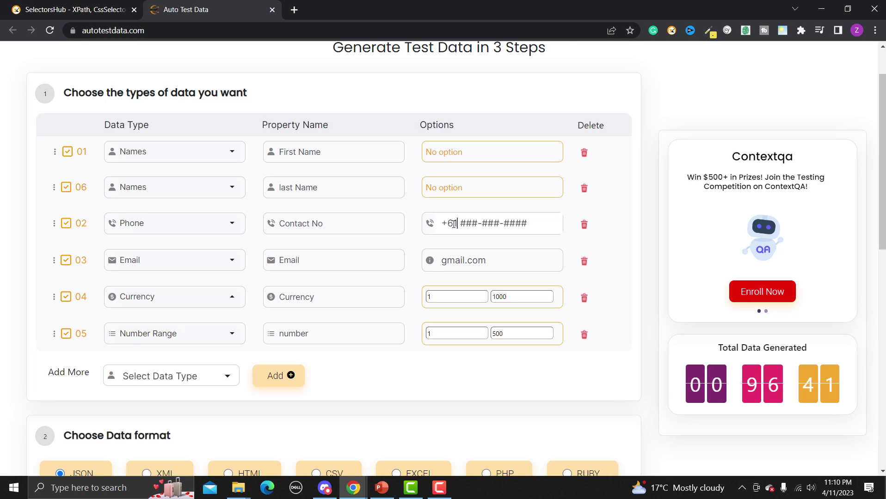
drag(457, 224, 448, 224)
click(482, 225)
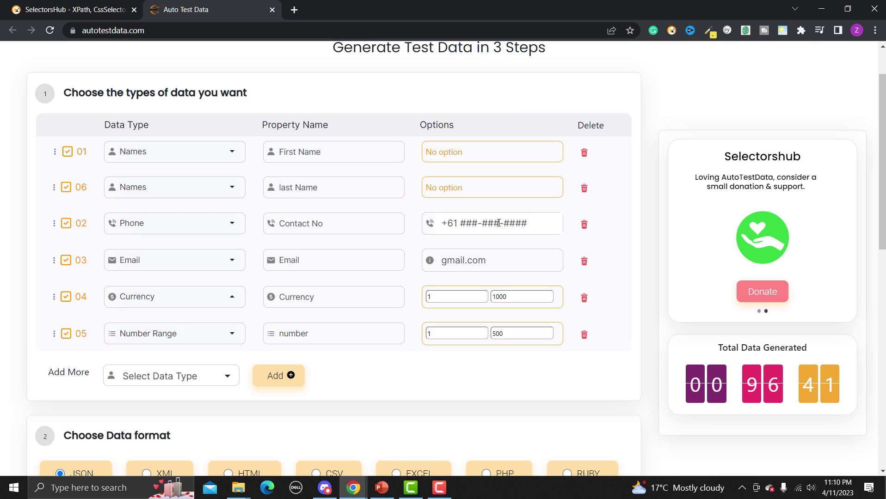
click(499, 223)
Complete the +61 ###-####-#### phone mask and generate 10 rows of JSON test data
text(#)
scroll(495, 223, down, 1)
scroll(134, 311, down, 2)
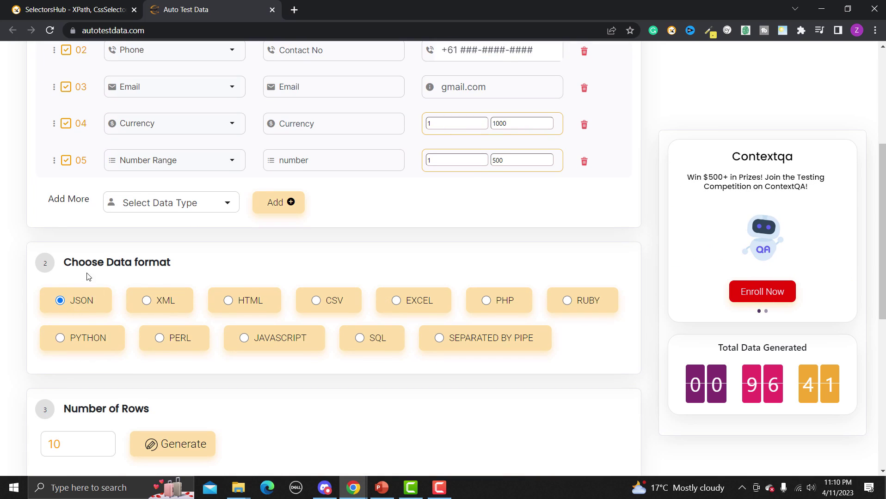
scroll(99, 302, down, 3)
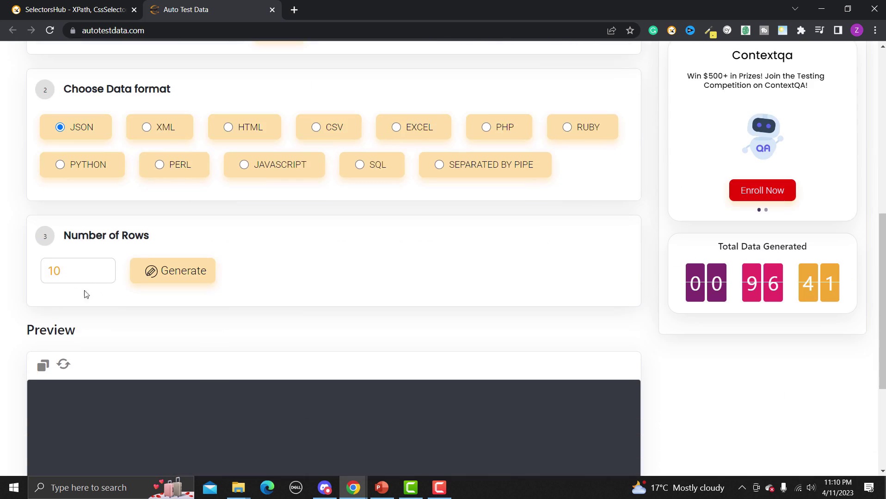
click(181, 280)
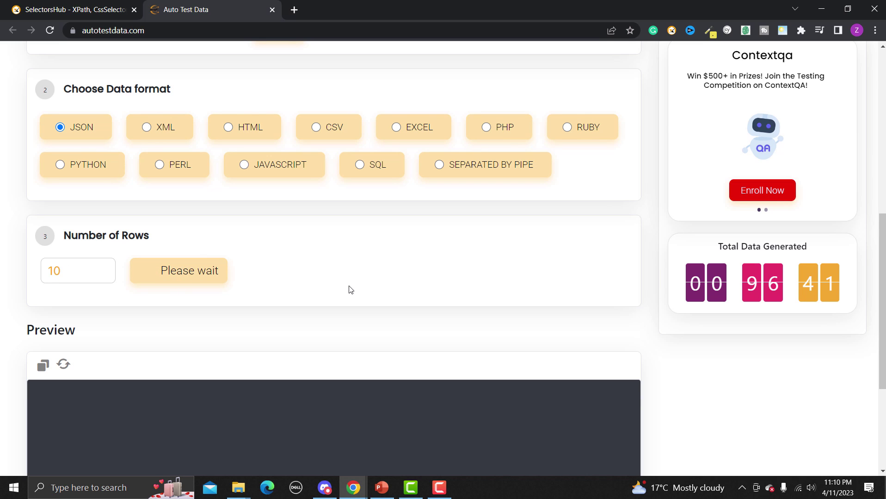
Highlight the +61 contact number, gmail.com email and $8 currency values in the JSON preview
scroll(343, 293, down, 2)
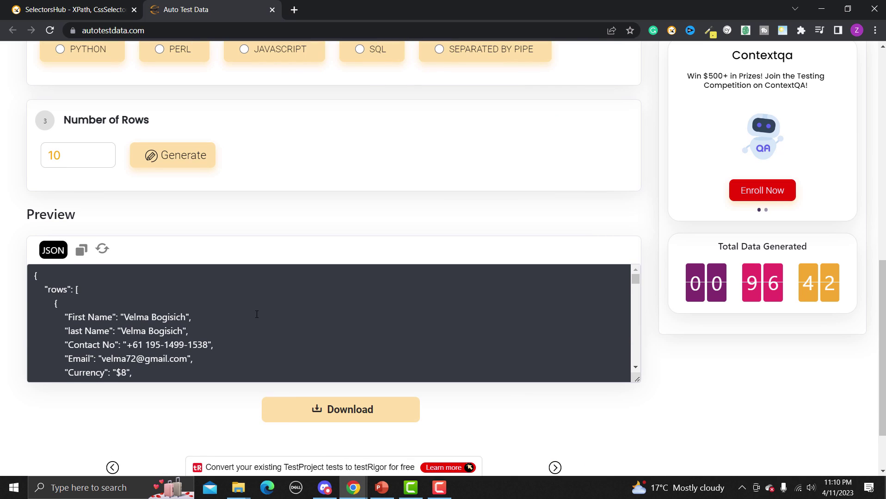
scroll(256, 315, down, 3)
scroll(242, 311, up, 3)
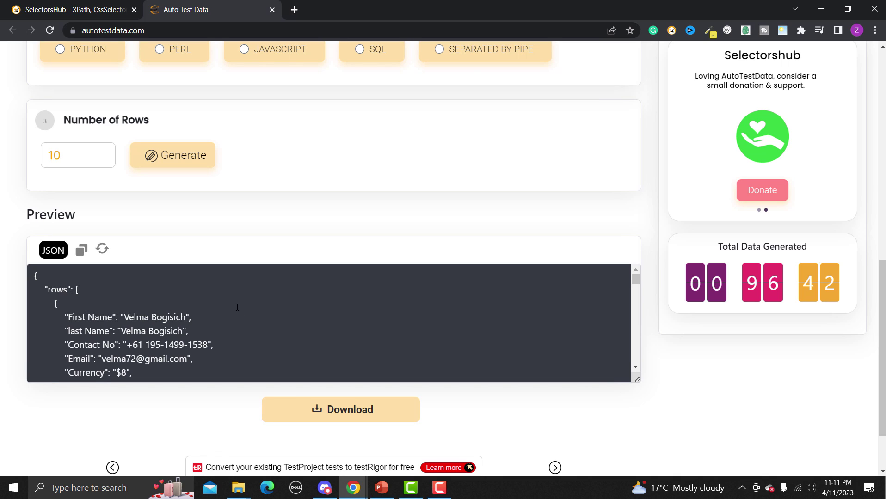
scroll(237, 308, down, 3)
scroll(194, 310, up, 3)
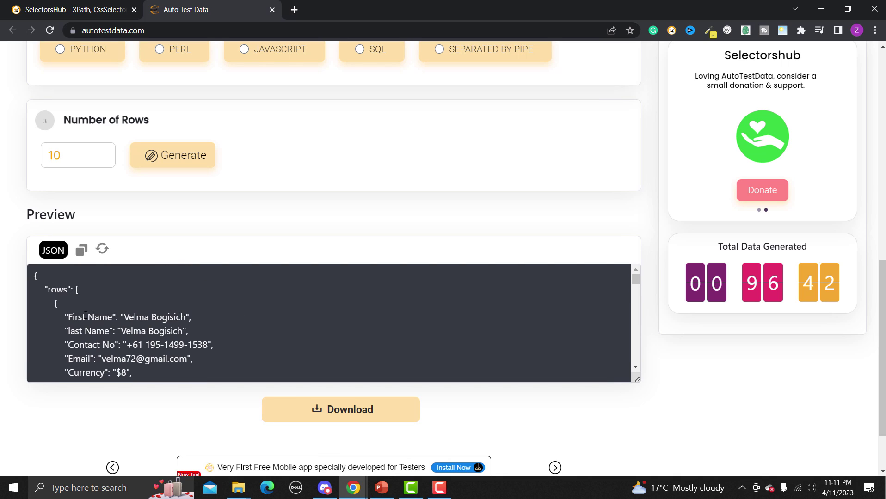
scroll(136, 329, down, 1)
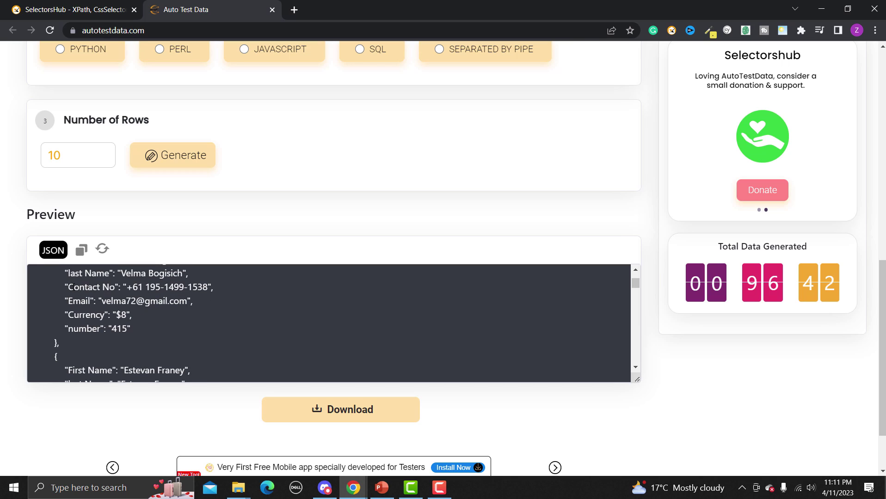
drag(73, 287, 207, 288)
click(180, 298)
drag(131, 301, 186, 308)
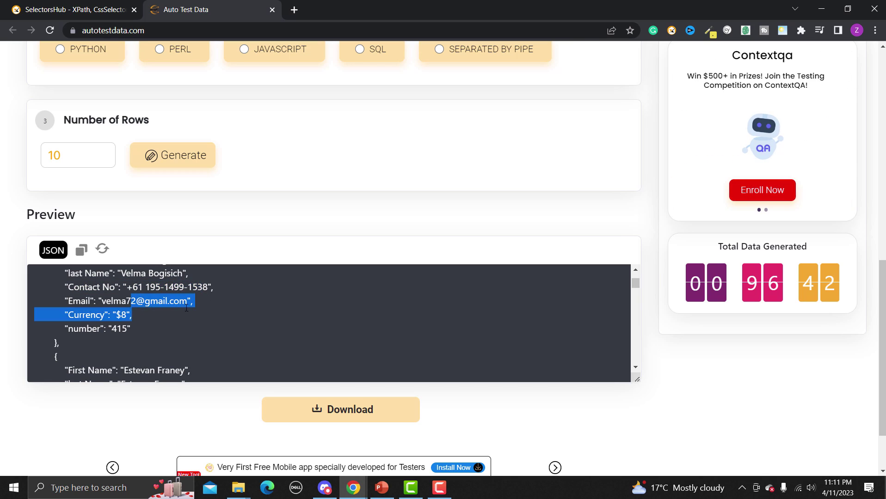
click(129, 322)
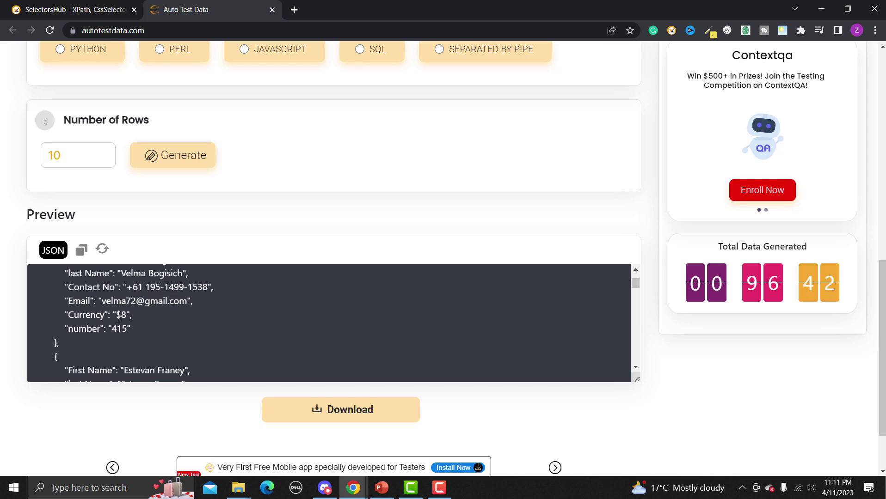
drag(116, 317, 130, 317)
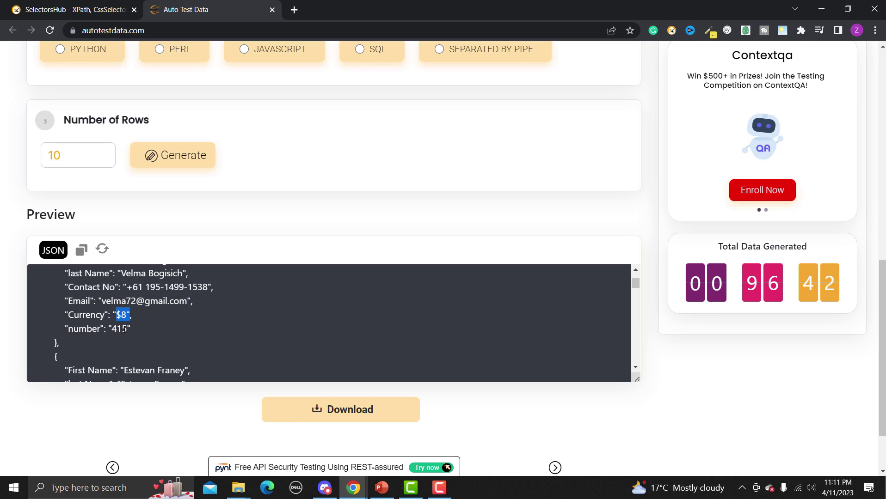
drag(79, 329, 131, 328)
click(197, 326)
Scroll through the remaining generated JSON records in the preview
scroll(197, 326, down, 3)
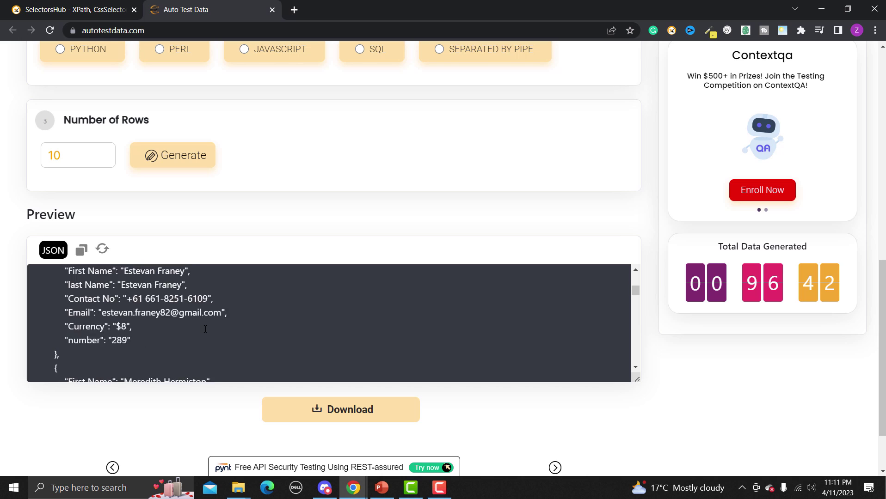
scroll(117, 323, down, 5)
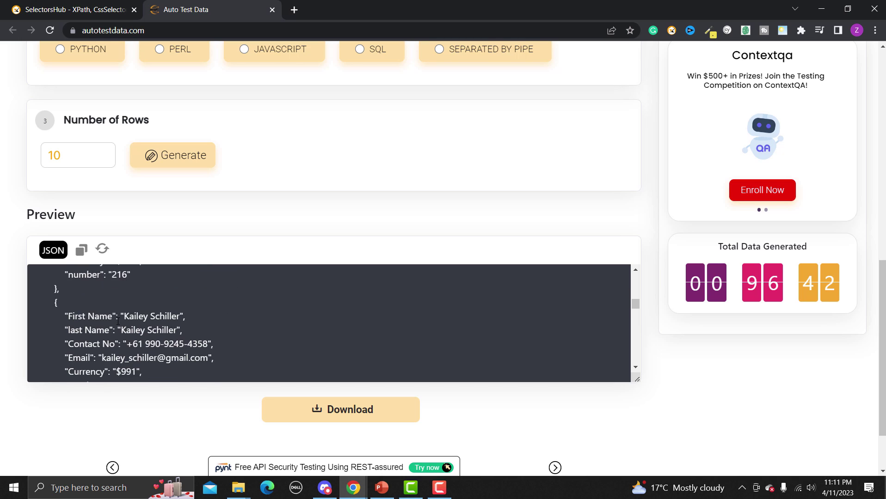
scroll(119, 321, up, 2)
scroll(120, 319, down, 3)
scroll(120, 319, down, 10)
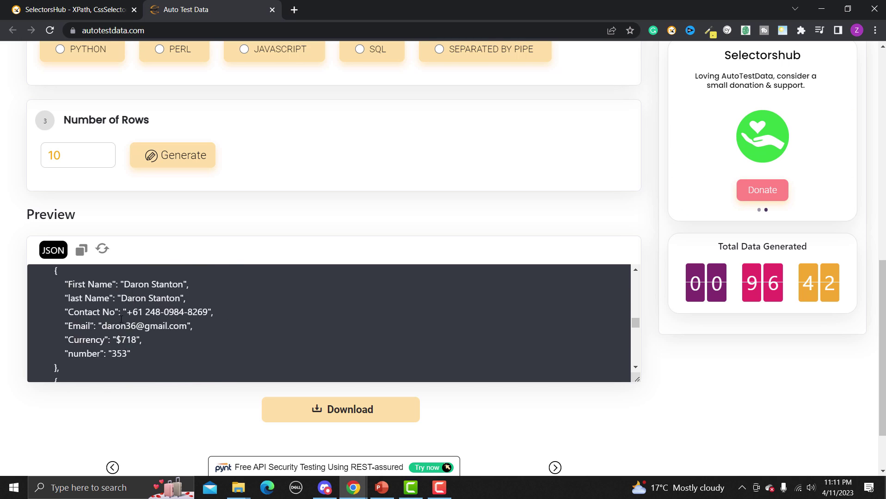
scroll(121, 320, down, 4)
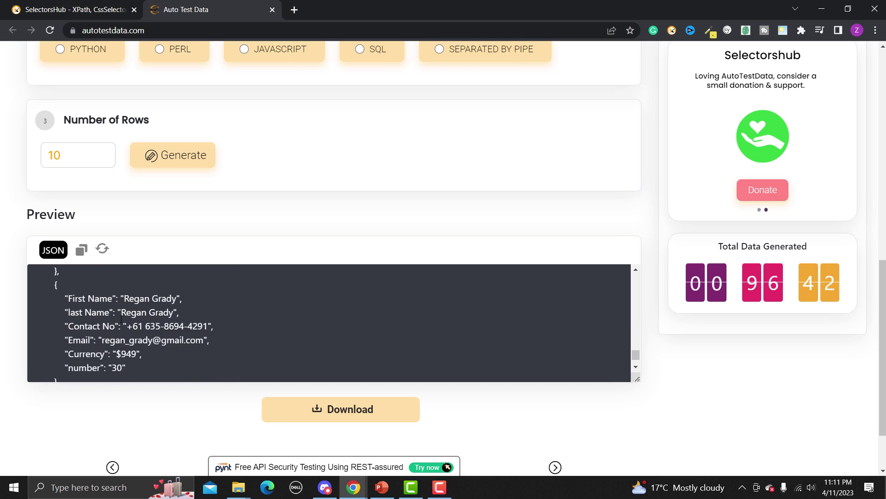
scroll(121, 320, up, 4)
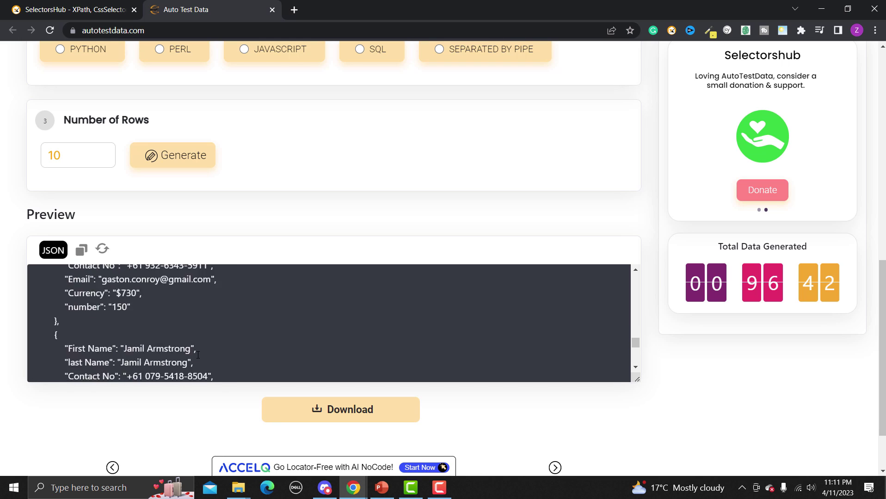
scroll(322, 242, up, 1)
scroll(322, 241, up, 1)
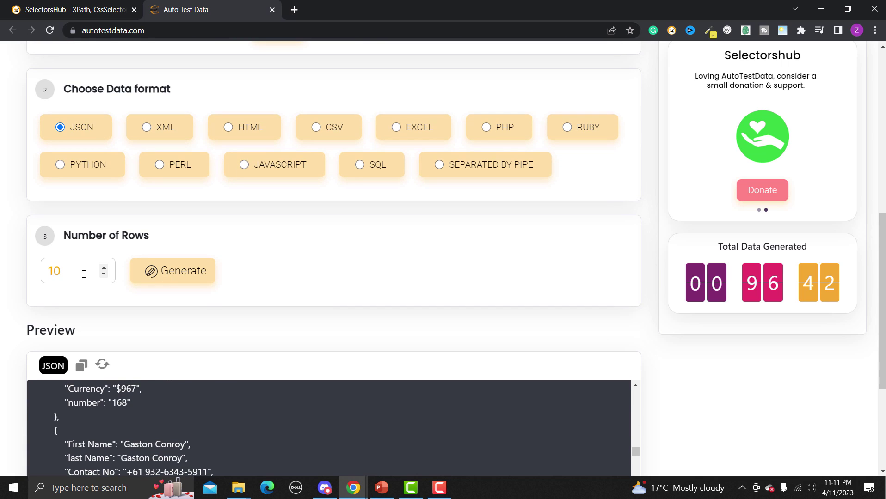
scroll(277, 236, up, 1)
Generate the 10-row test data as XML and review the preview
click(161, 193)
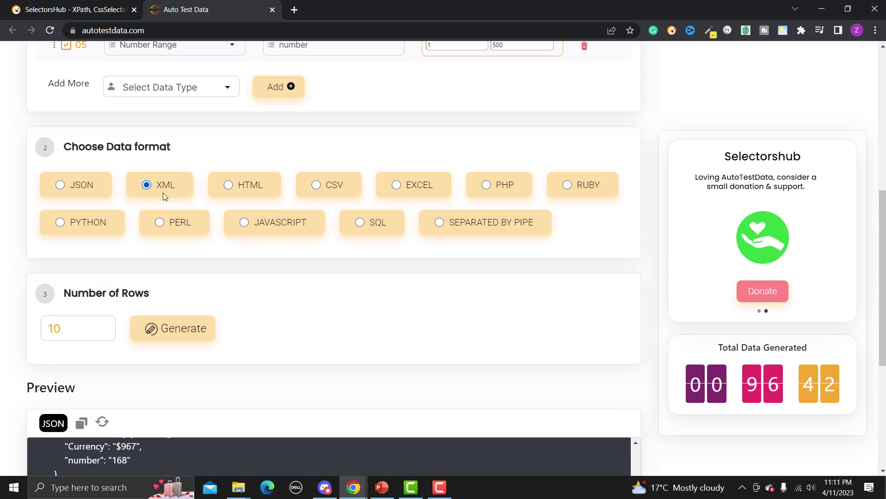
scroll(254, 296, down, 2)
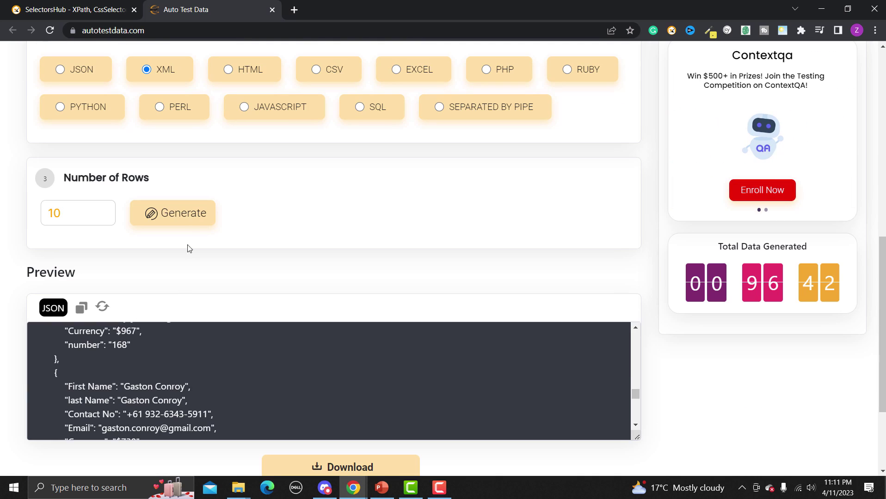
click(182, 220)
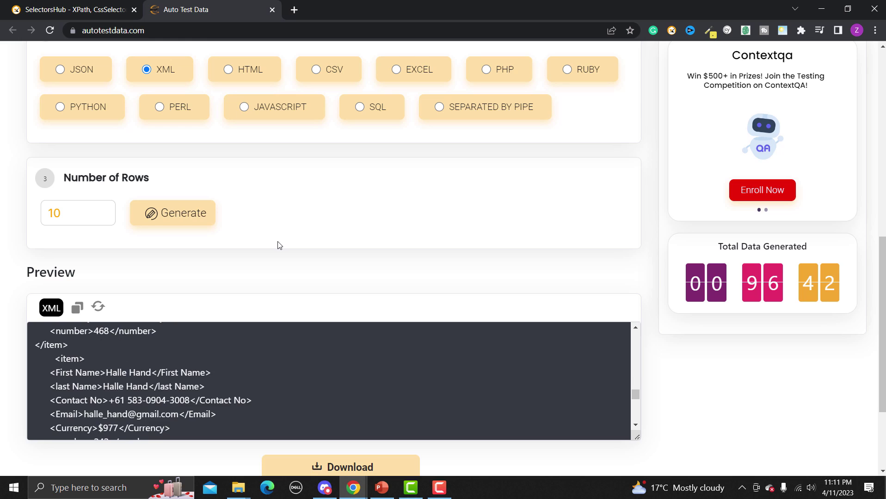
scroll(277, 245, down, 1)
scroll(217, 331, up, 1)
scroll(217, 331, up, 10)
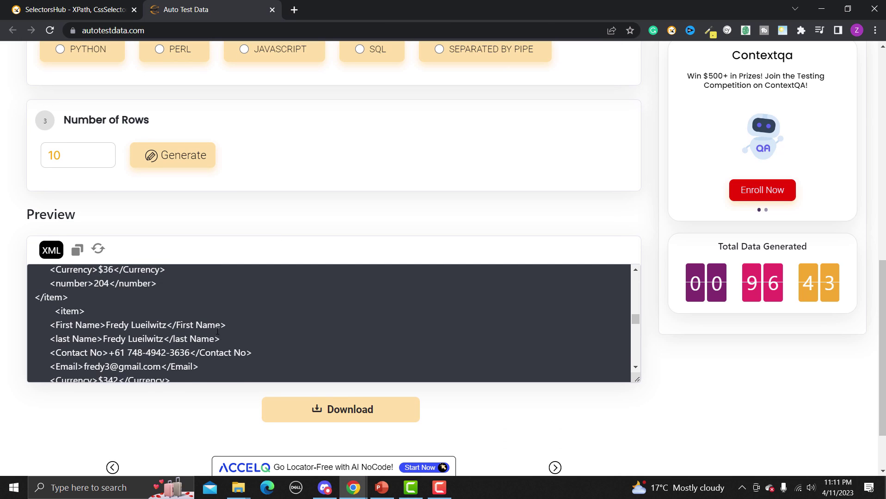
scroll(227, 290, up, 5)
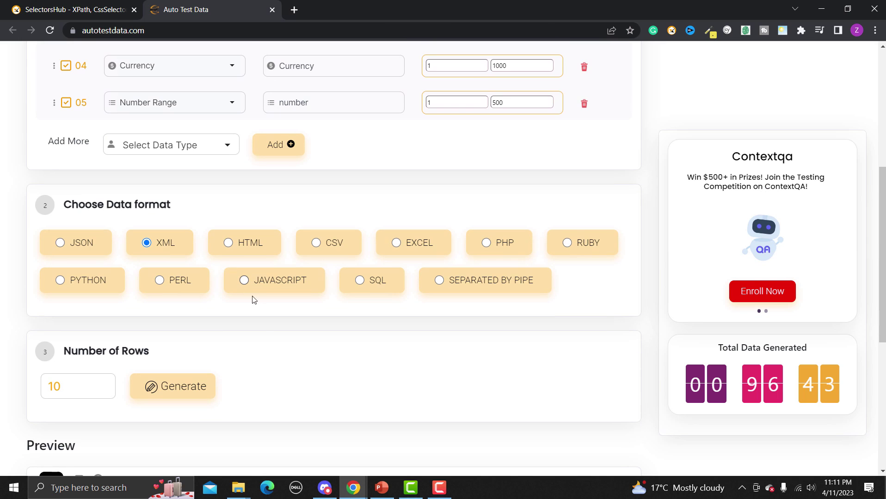
Regenerate the data as HTML and scroll through the HTML table preview
click(228, 243)
scroll(276, 324, down, 2)
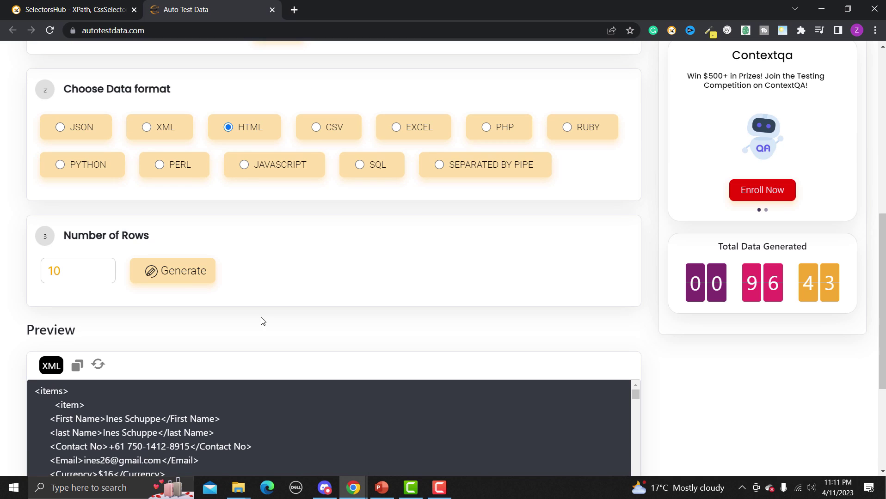
click(189, 280)
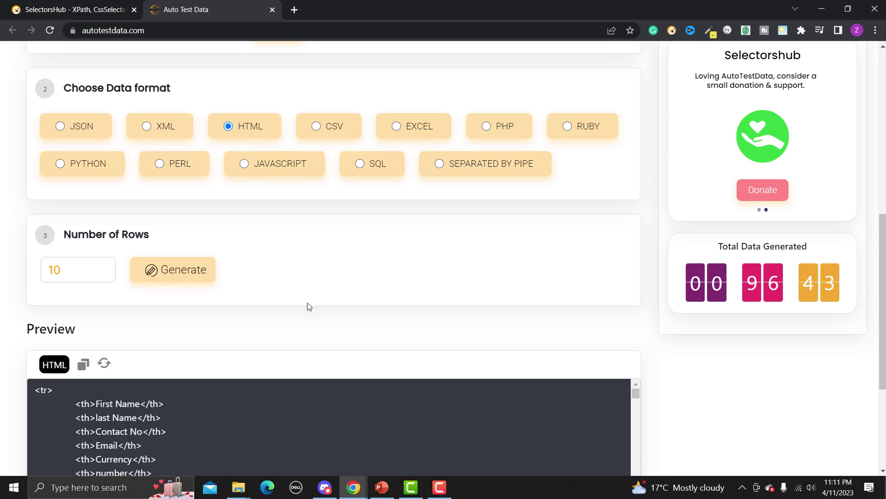
scroll(306, 306, down, 3)
scroll(185, 281, down, 1)
scroll(185, 280, down, 2)
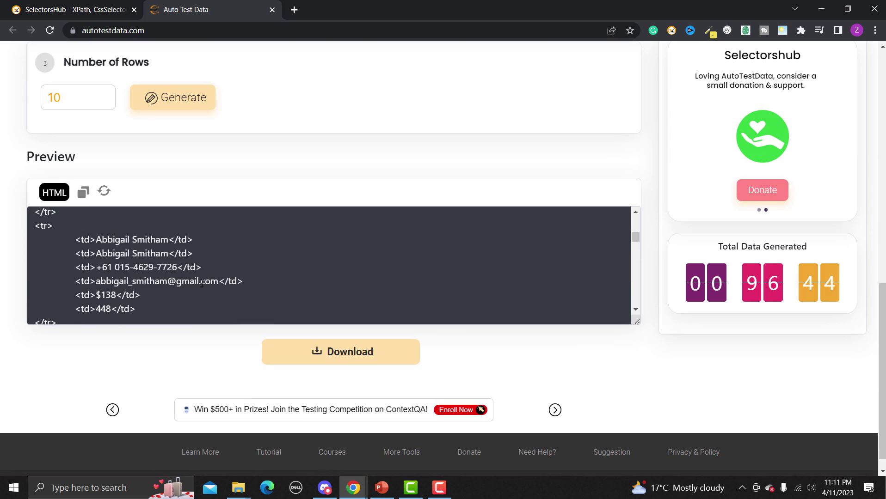
scroll(312, 278, up, 6)
scroll(313, 278, up, 2)
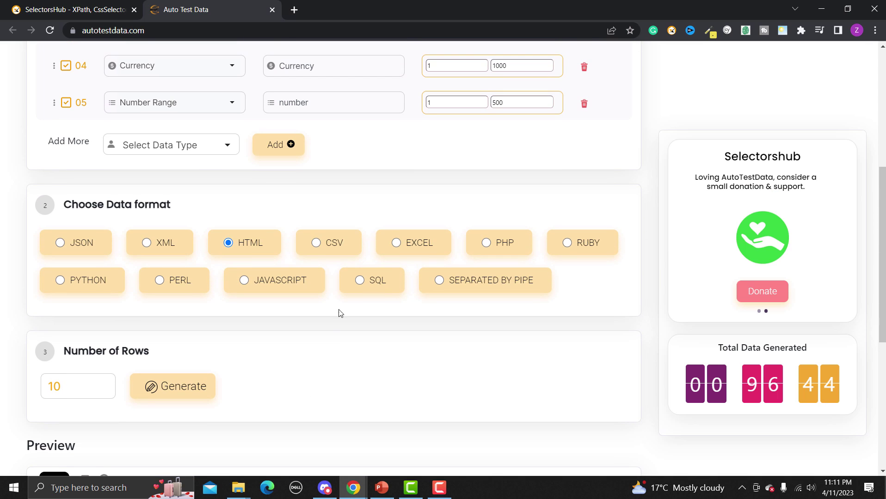
click(318, 242)
Generate the data as EXCEL and review its comma-separated preview under the field-name header
click(397, 243)
scroll(354, 282, down, 1)
click(188, 329)
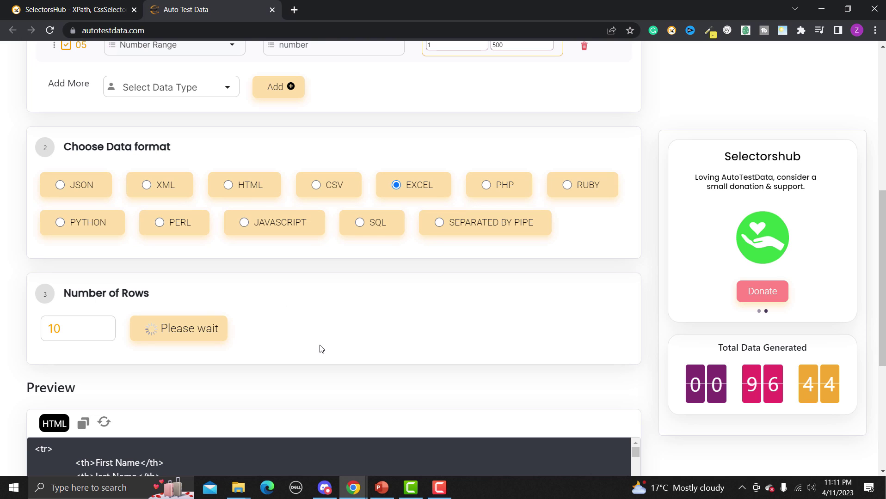
scroll(321, 348, down, 3)
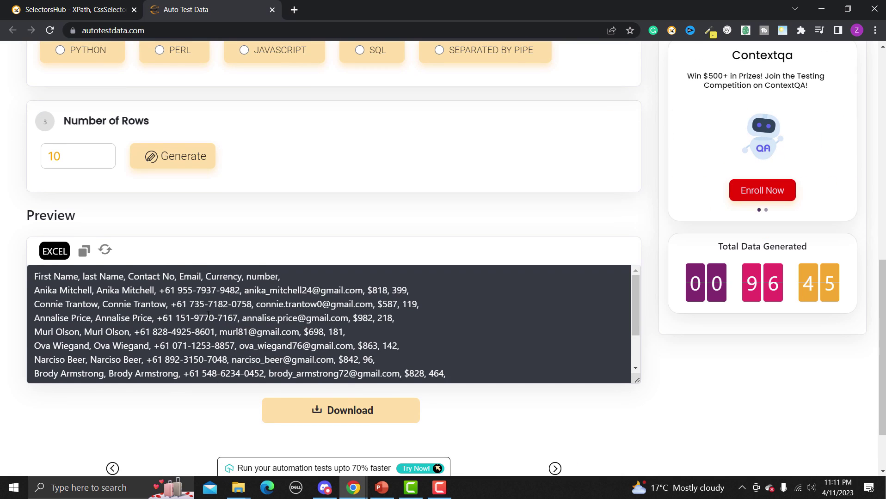
scroll(322, 284, up, 2)
scroll(322, 291, down, 2)
scroll(319, 294, down, 1)
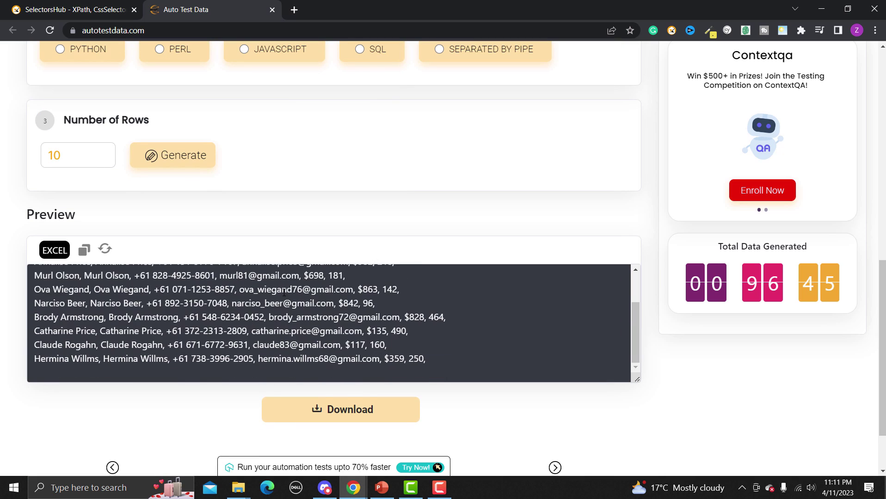
scroll(319, 296, up, 2)
scroll(180, 186, up, 2)
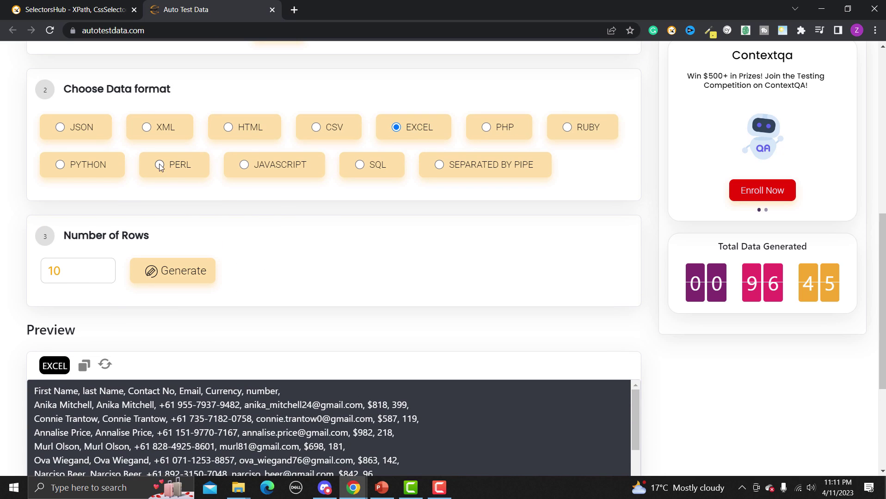
click(83, 128)
scroll(236, 271, down, 3)
scroll(195, 198, up, 2)
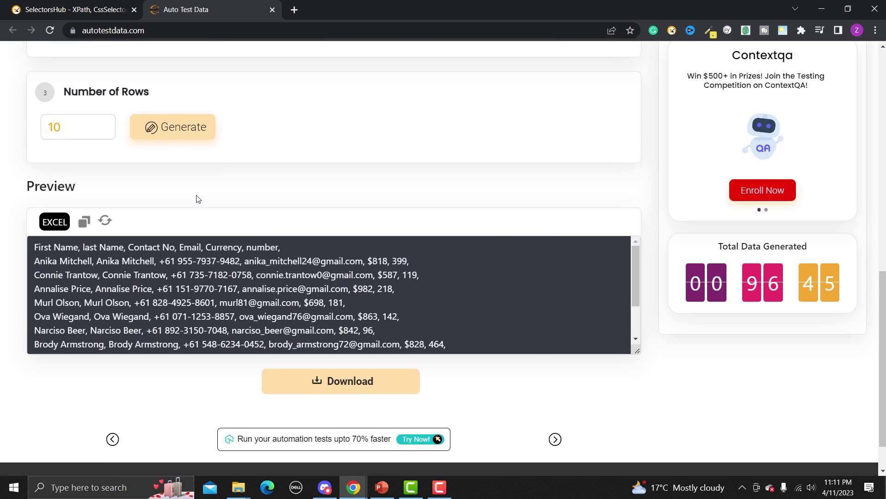
Regenerate as JSON, download AutoTestData.json and open it from Chrome's download bar
click(175, 212)
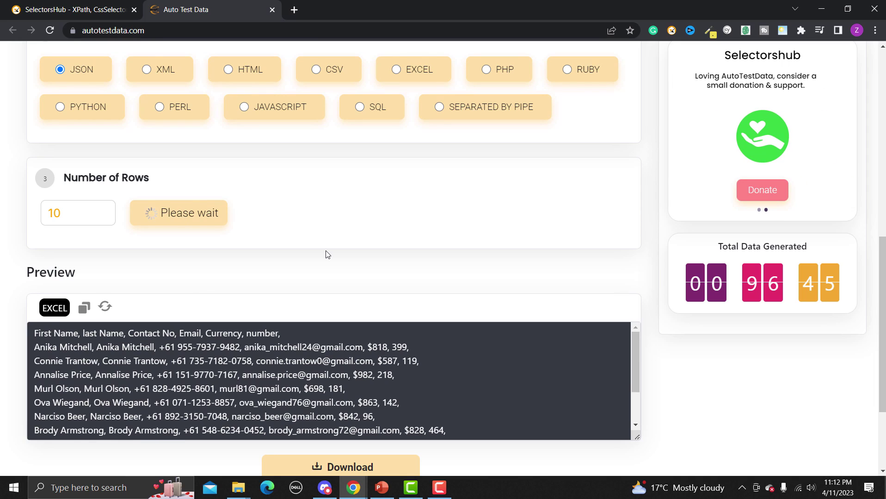
scroll(338, 332, down, 2)
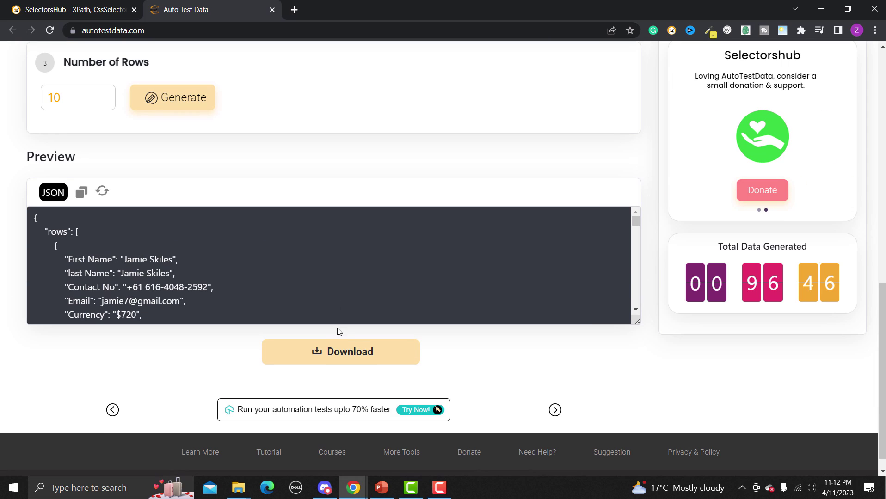
click(337, 352)
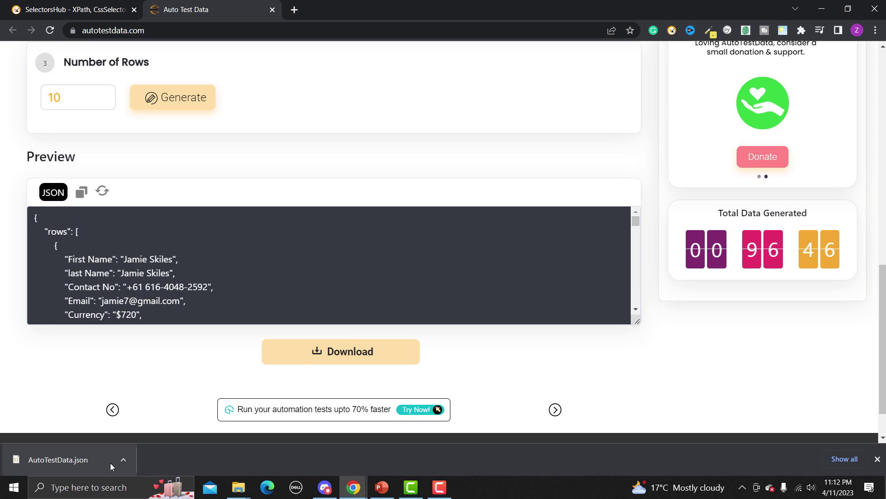
click(78, 461)
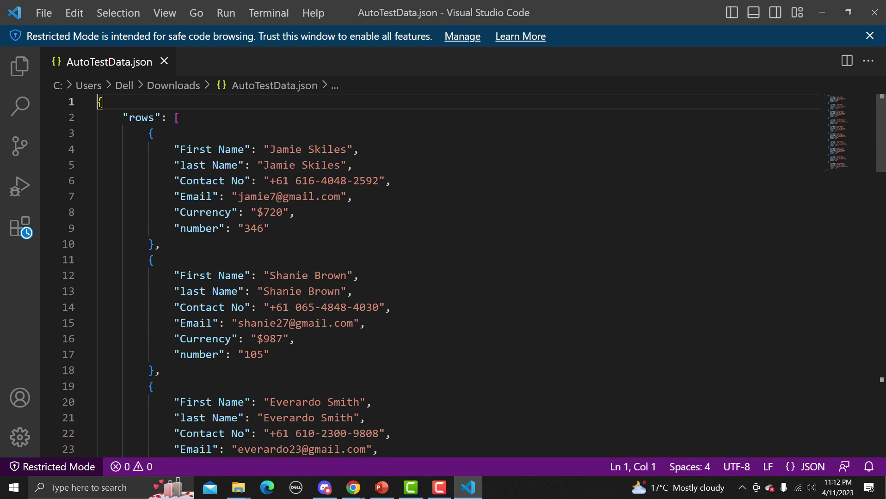
drag(98, 101, 268, 291)
click(324, 244)
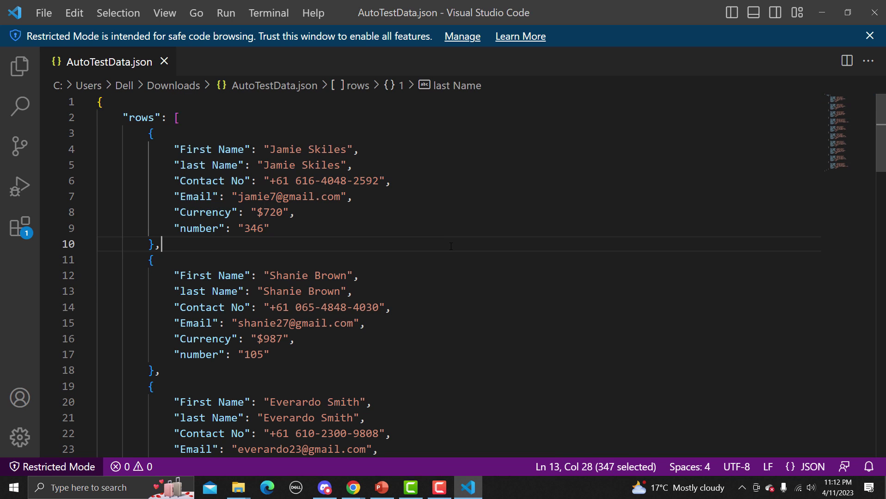
click(212, 150)
scroll(212, 149, down, 1)
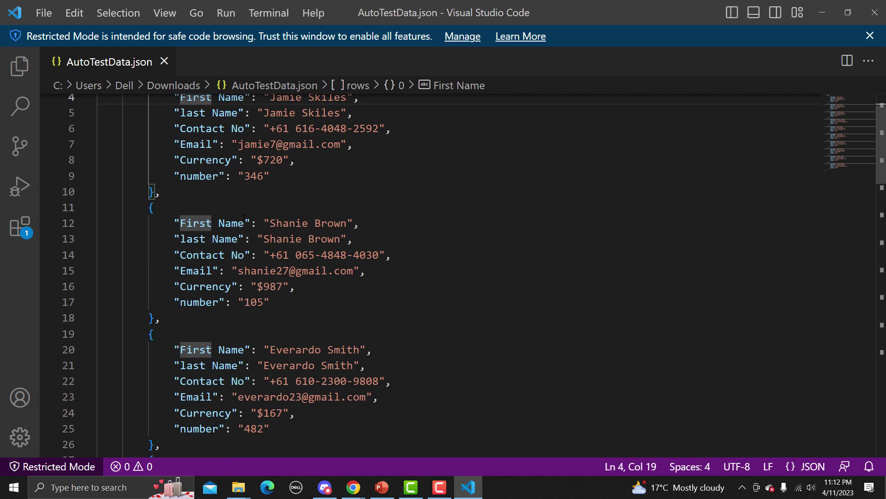
click(243, 221)
scroll(244, 221, down, 3)
click(244, 221)
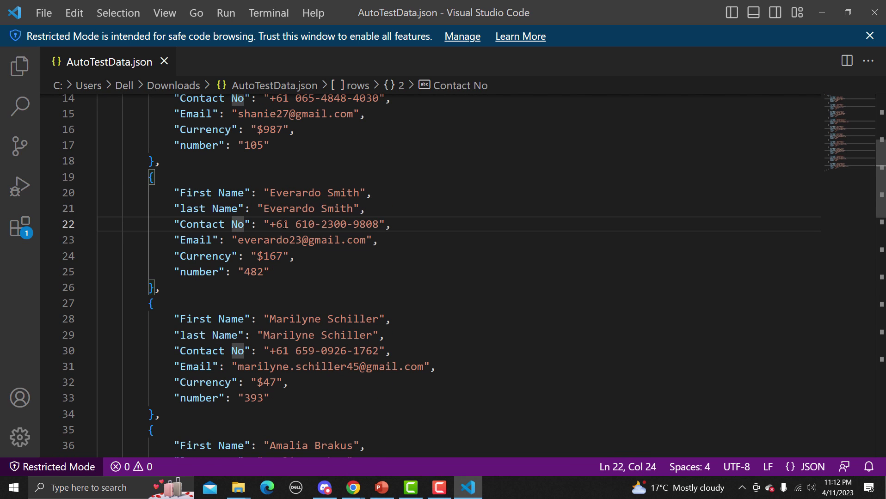
drag(270, 225, 292, 224)
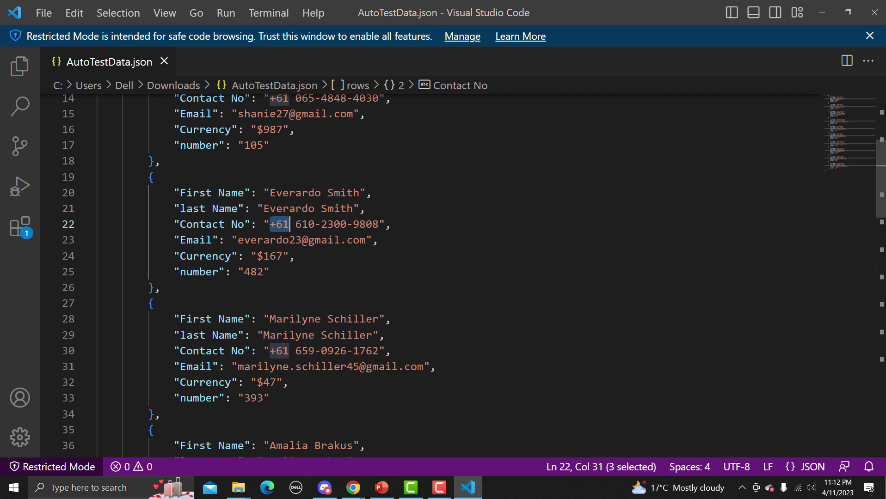
drag(180, 225, 245, 225)
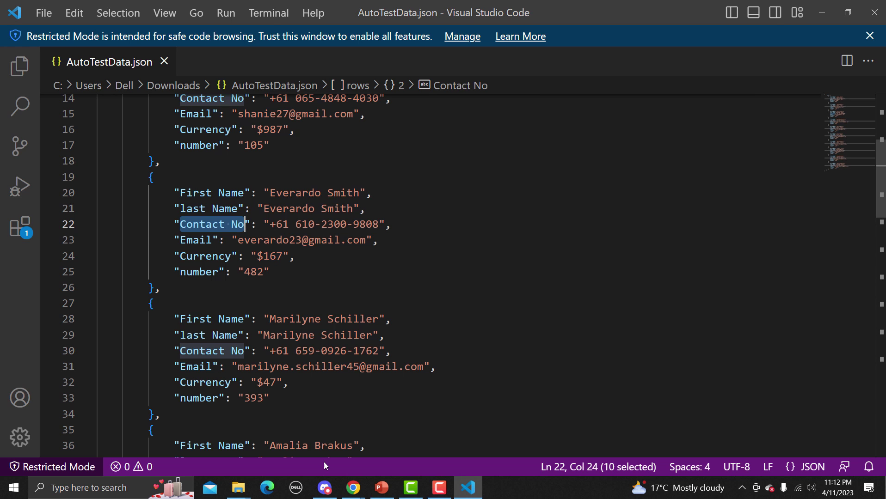
click(353, 488)
Back on the Auto Test Data page, delete the Number Range field in row 05
click(385, 452)
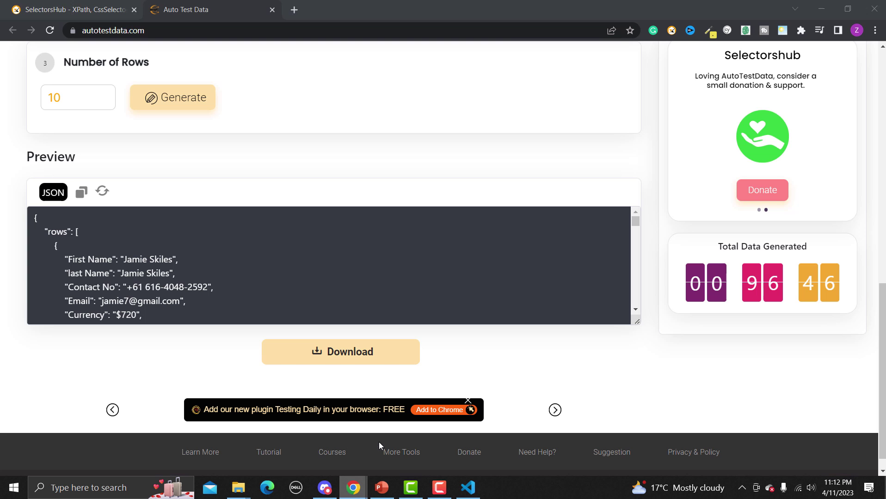
scroll(409, 310, up, 10)
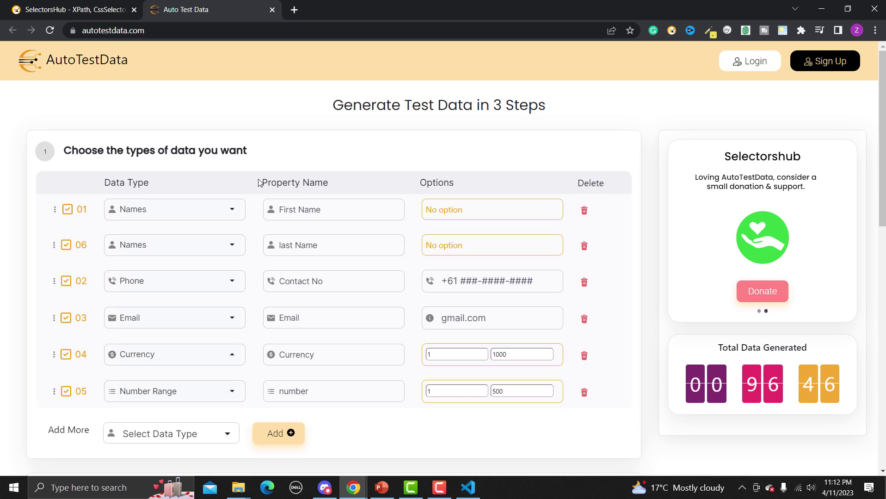
drag(259, 182, 286, 197)
scroll(344, 256, down, 1)
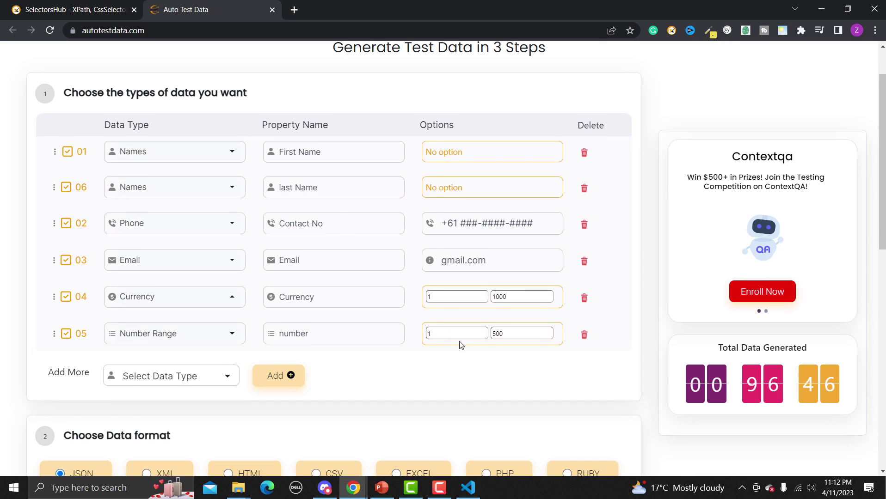
click(584, 338)
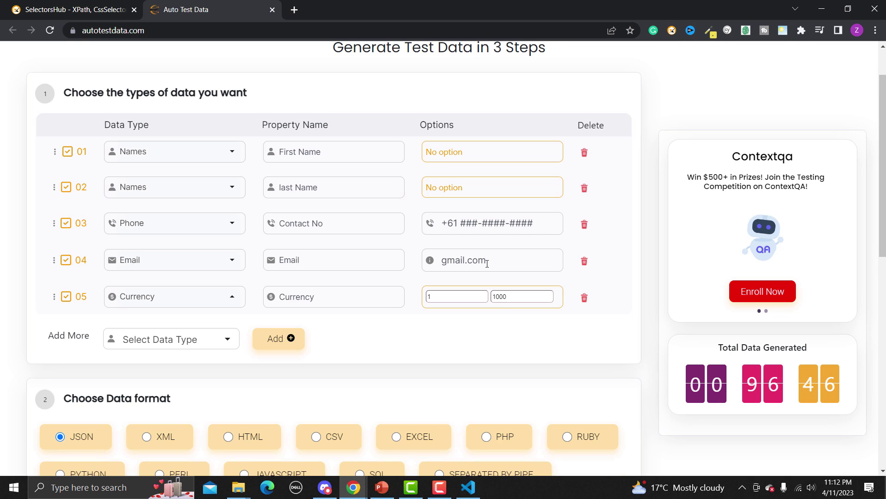
Change the Email domain to hotmail.com and shorten the phone mask to +61 ###-###-####
drag(493, 263, 437, 262)
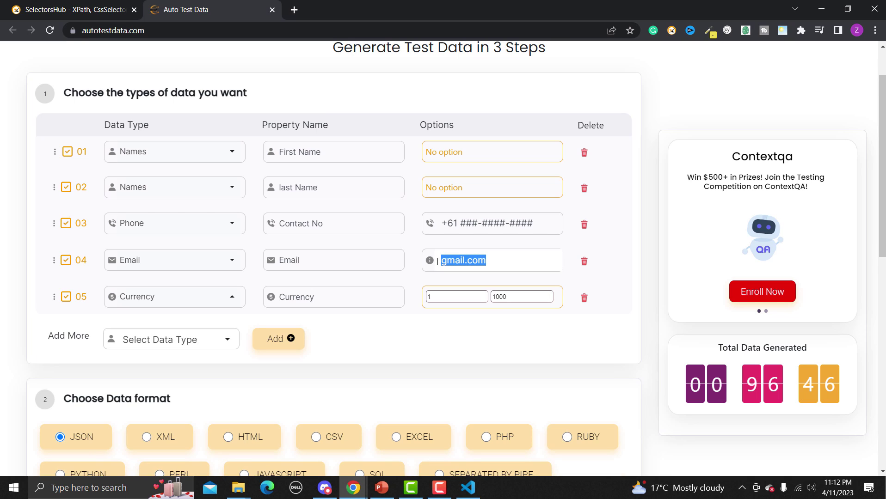
text(hotmail.com)
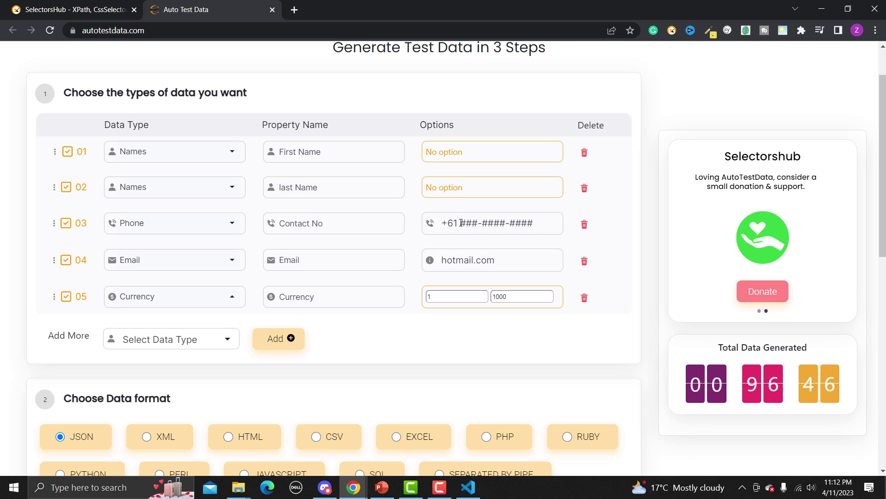
click(495, 224)
key(BackSpace)
Add a new field of data type Country from the Add More dropdown
scroll(266, 280, up, 1)
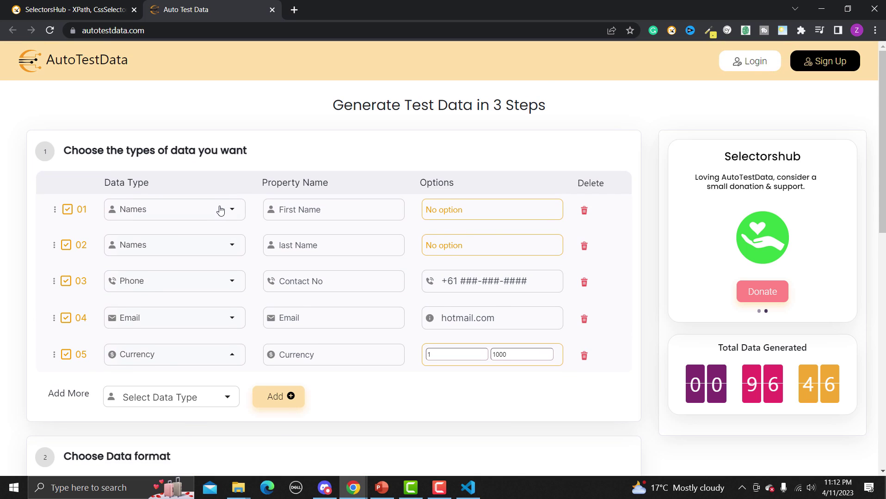
click(220, 211)
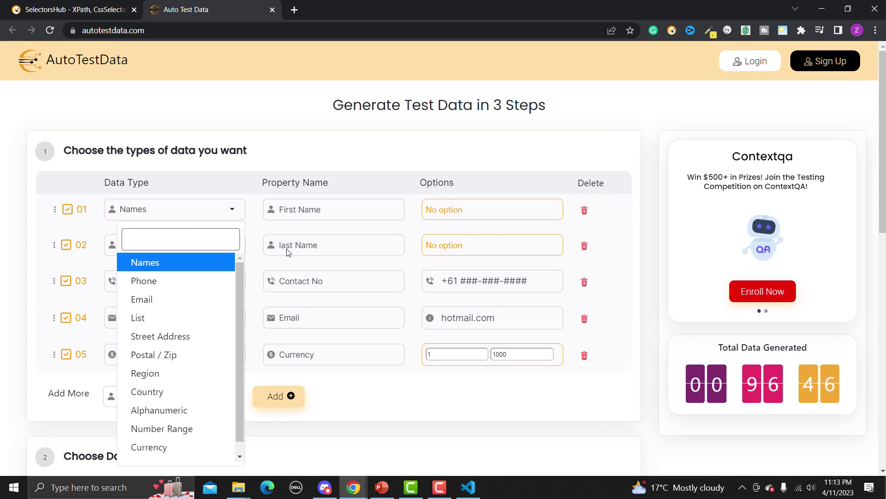
click(433, 405)
click(220, 397)
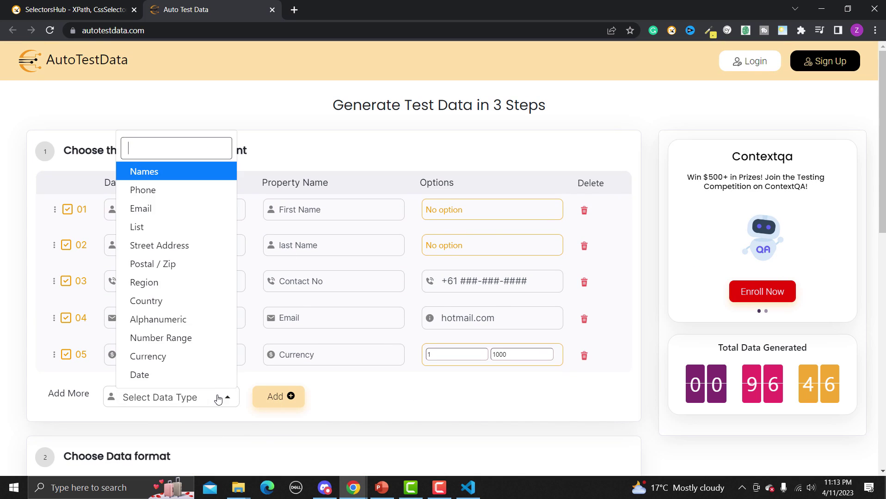
click(209, 310)
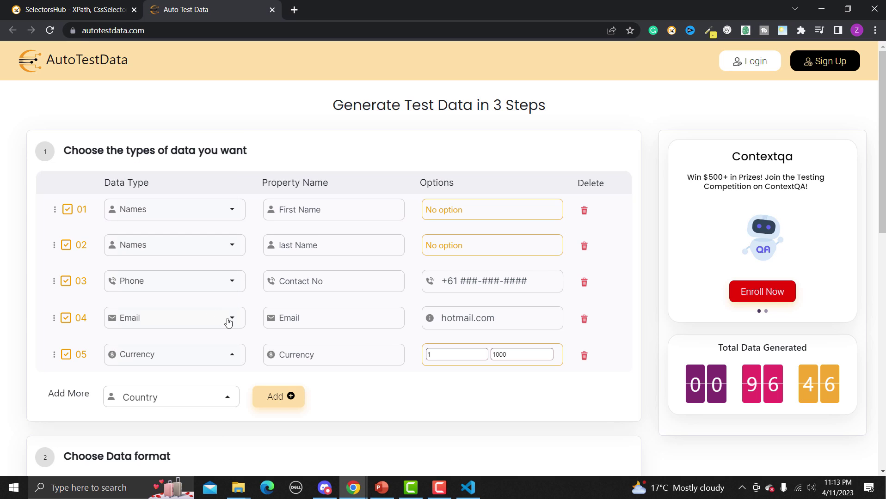
click(280, 399)
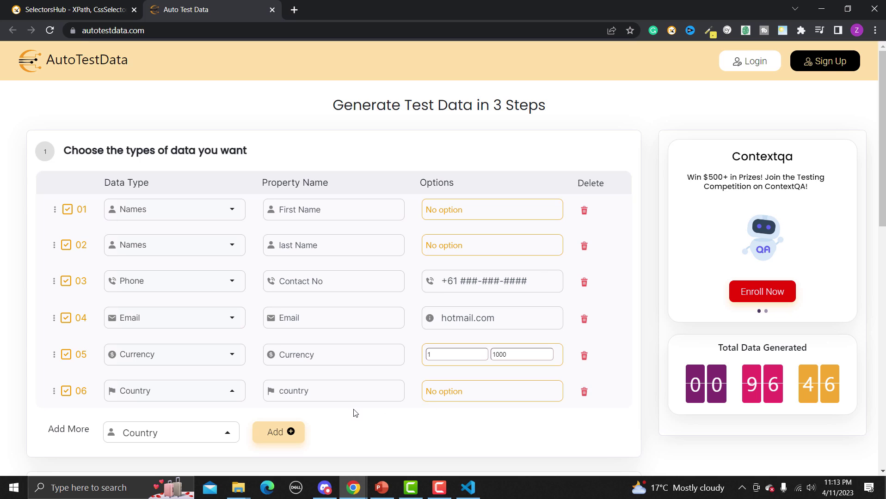
Capitalize the new field's property name to 'Country'
scroll(352, 413, down, 2)
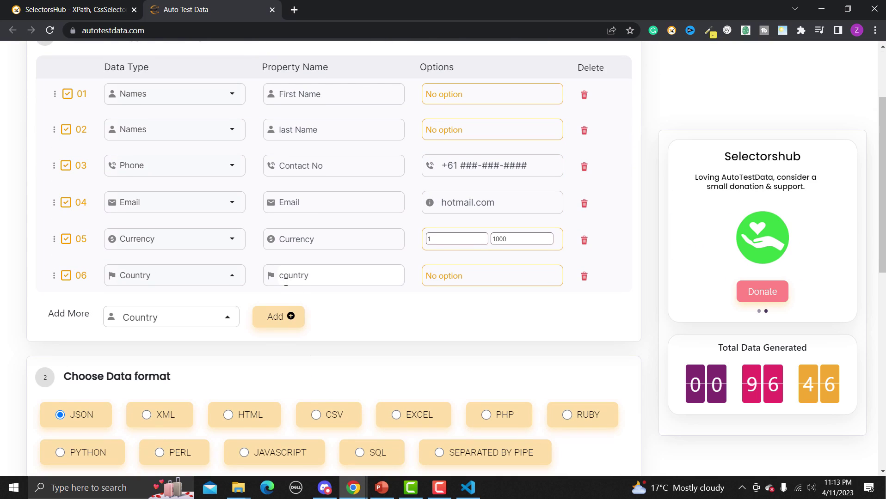
key(BackSpace)
text(C)
scroll(403, 316, up, 2)
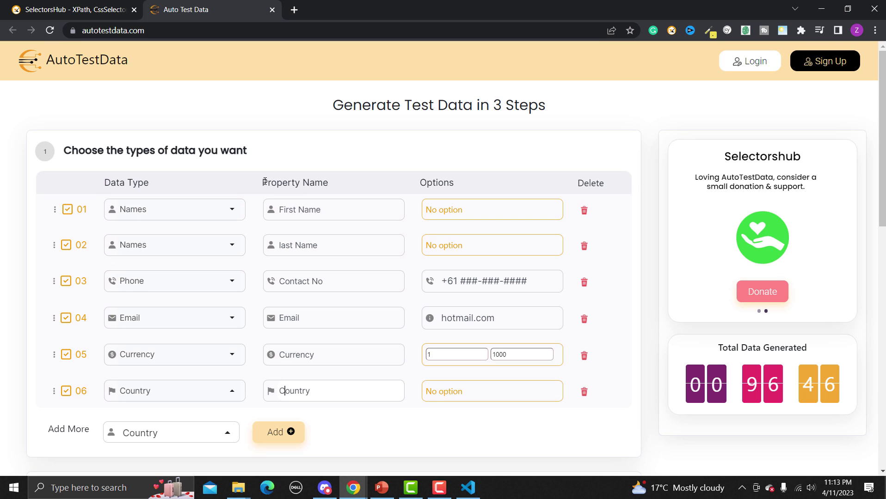
scroll(469, 215, down, 3)
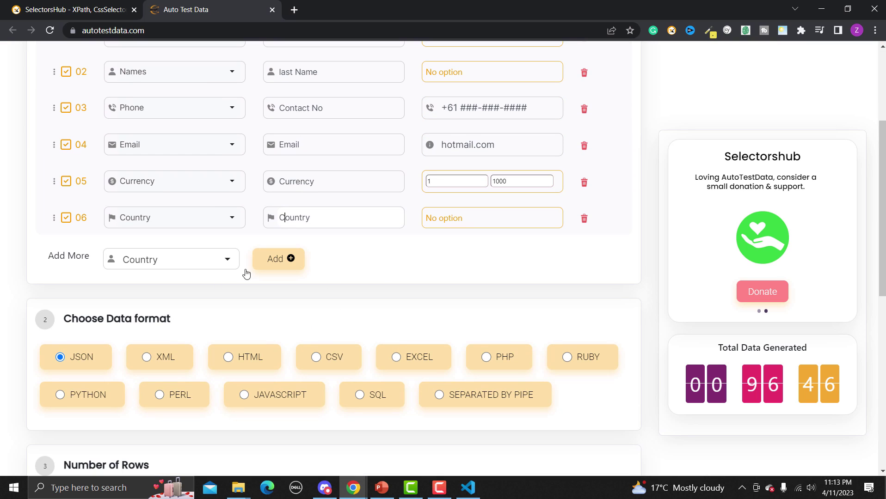
scroll(266, 303, down, 5)
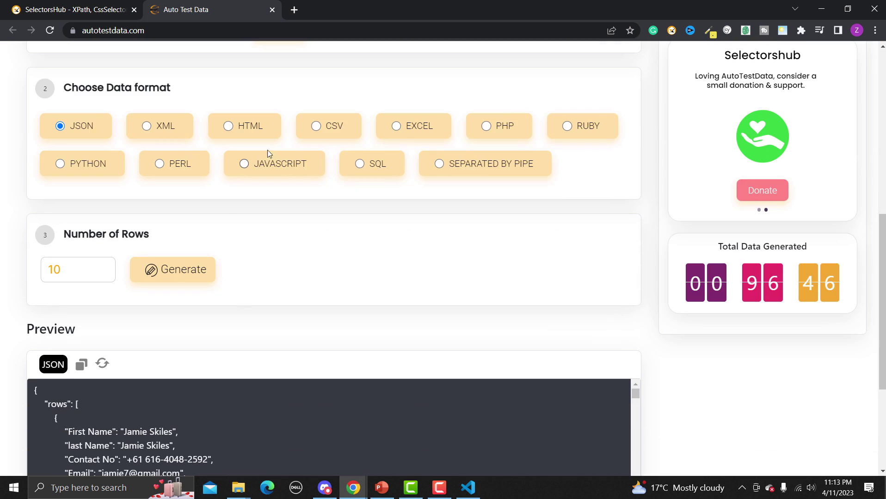
Generate the data as EXCEL, download AutoTestData.xlsx and open it in Excel
click(395, 127)
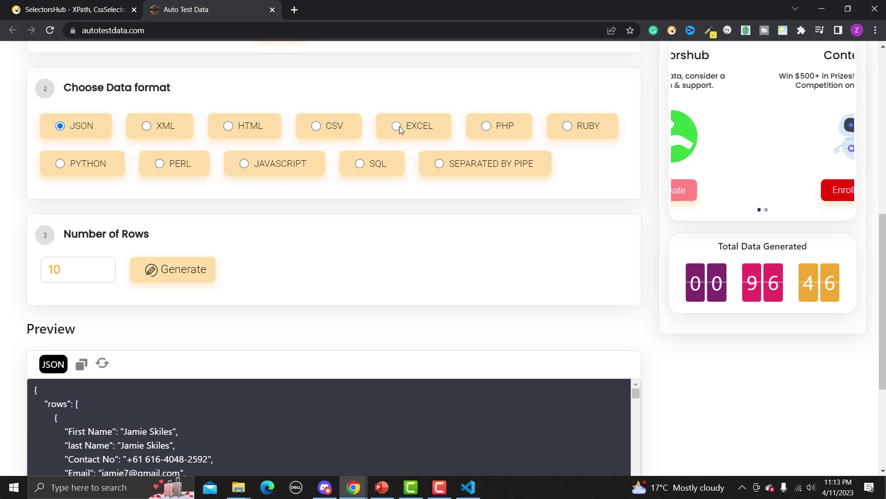
click(181, 270)
scroll(382, 283, down, 3)
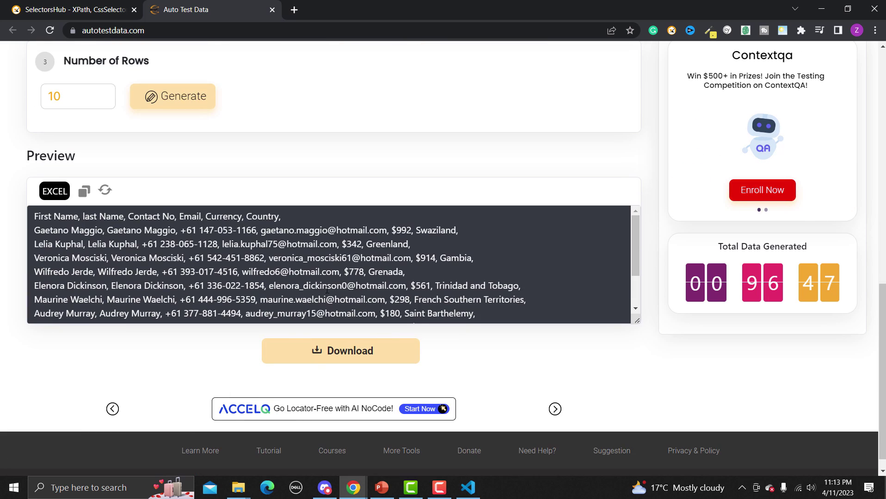
click(320, 355)
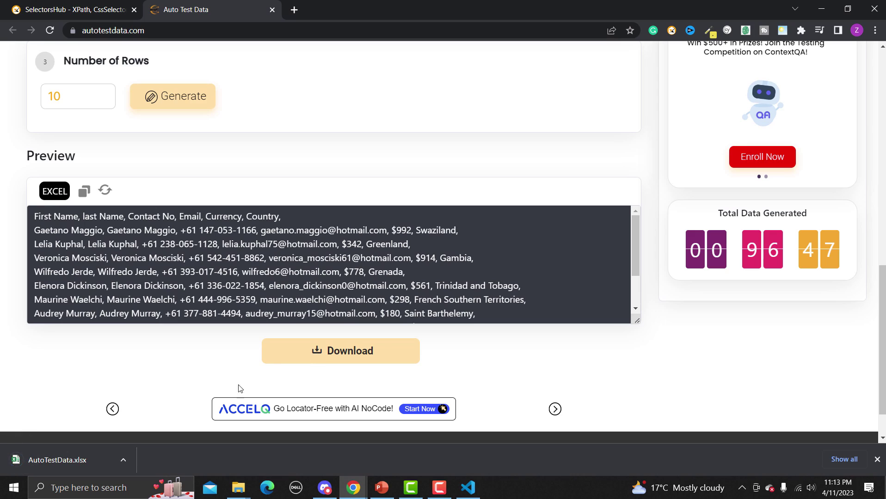
click(56, 464)
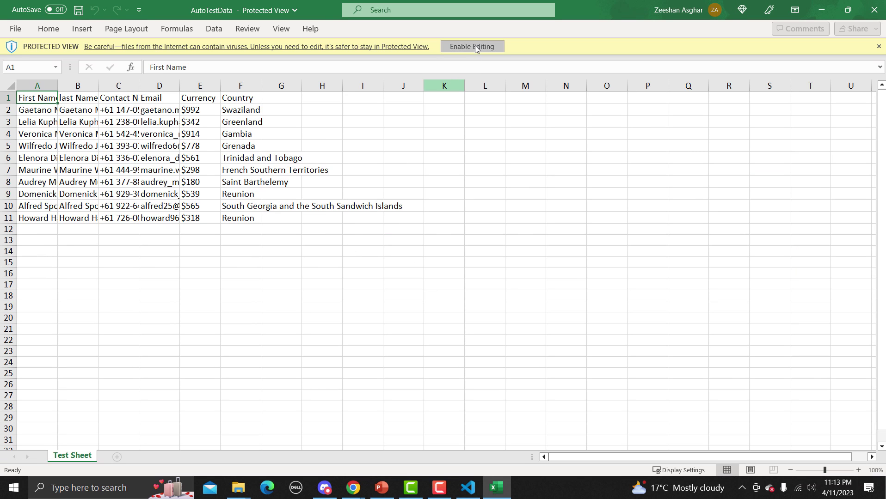
Enable editing and autofit columns B, C, D and F, then return to the Auto Test Data page
click(474, 47)
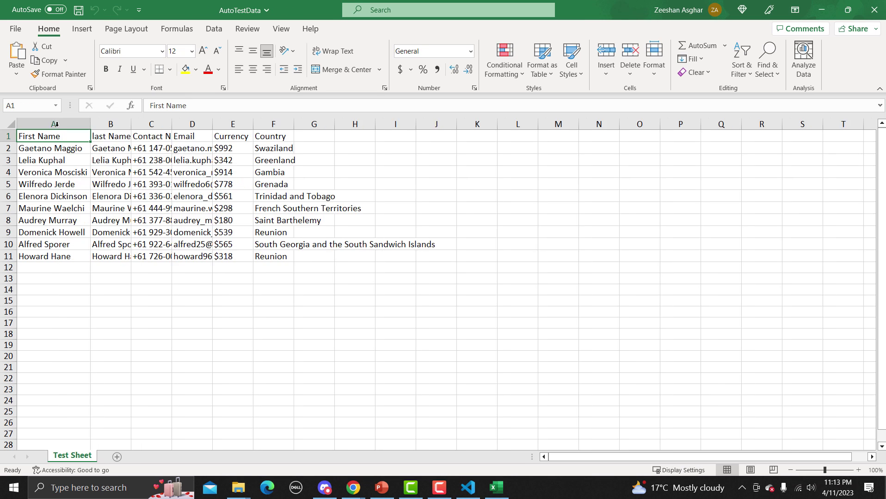
double_click(131, 124)
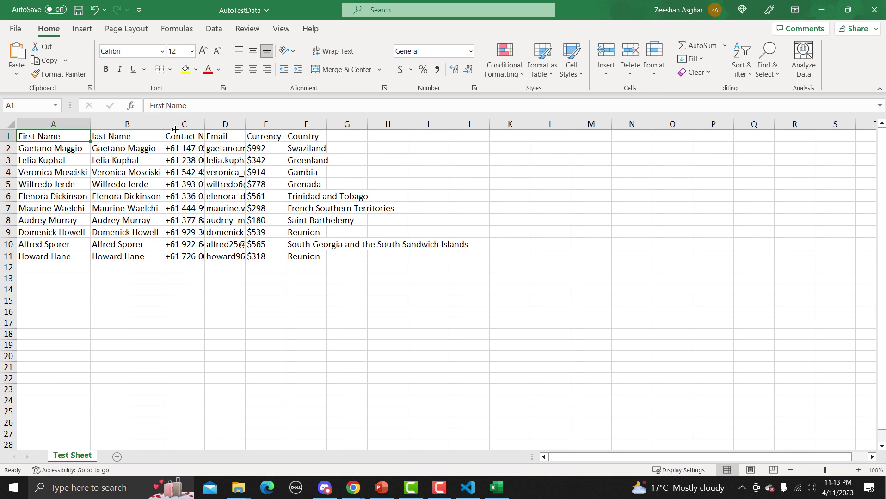
double_click(205, 124)
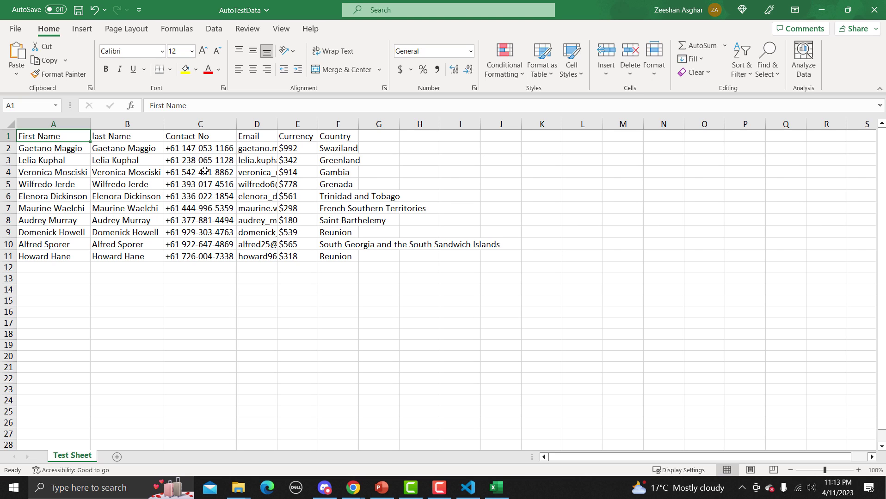
double_click(277, 127)
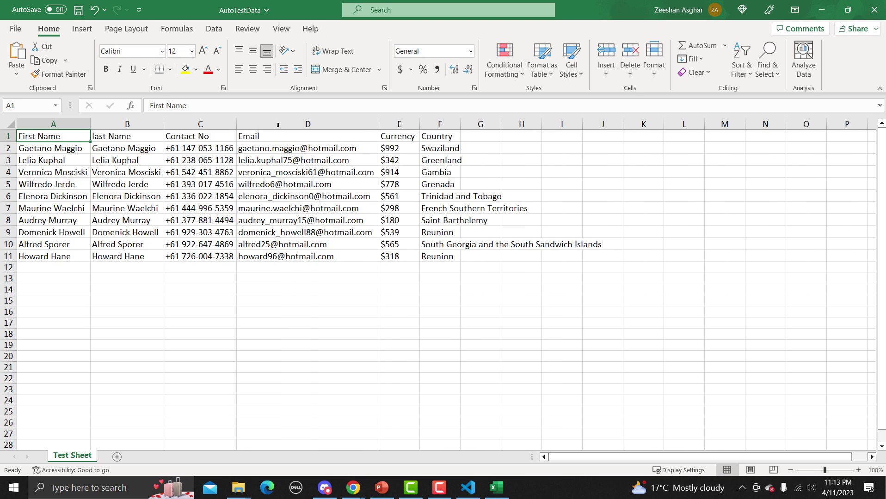
double_click(457, 125)
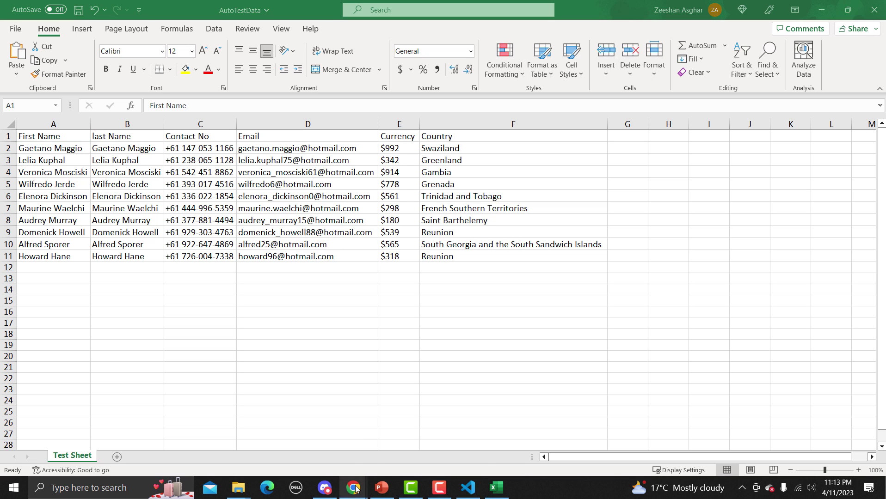
mouse_move(353, 486)
click(386, 442)
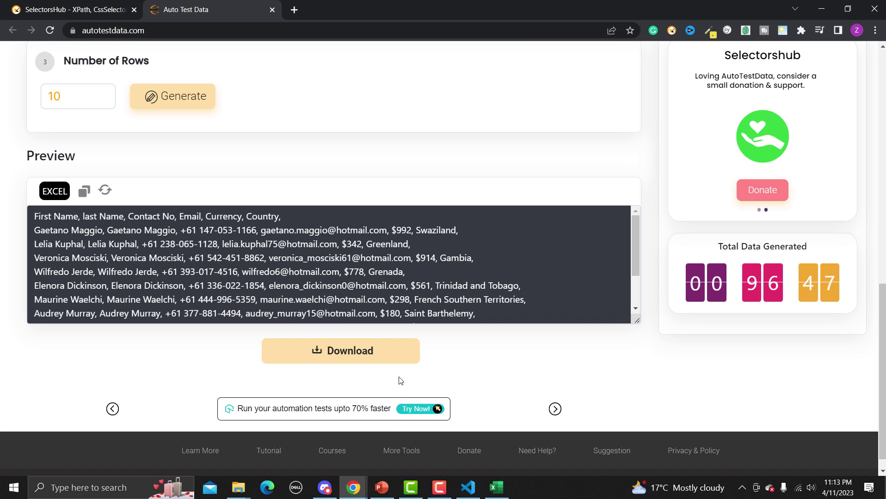
Add a new Alphanumeric field row below Country
scroll(401, 381, up, 6)
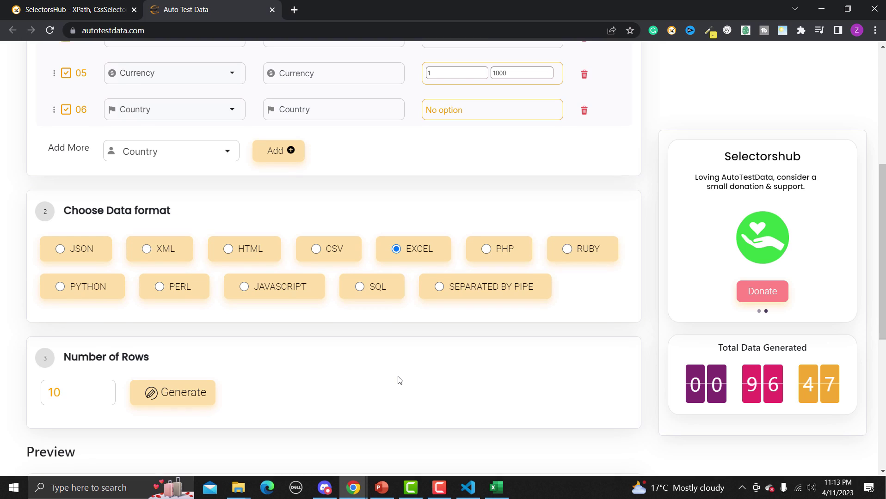
scroll(400, 380, up, 2)
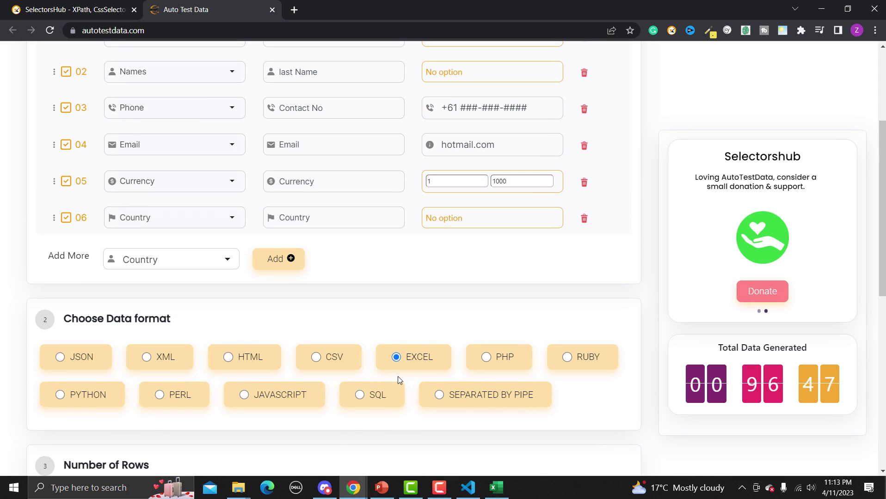
scroll(398, 377, up, 1)
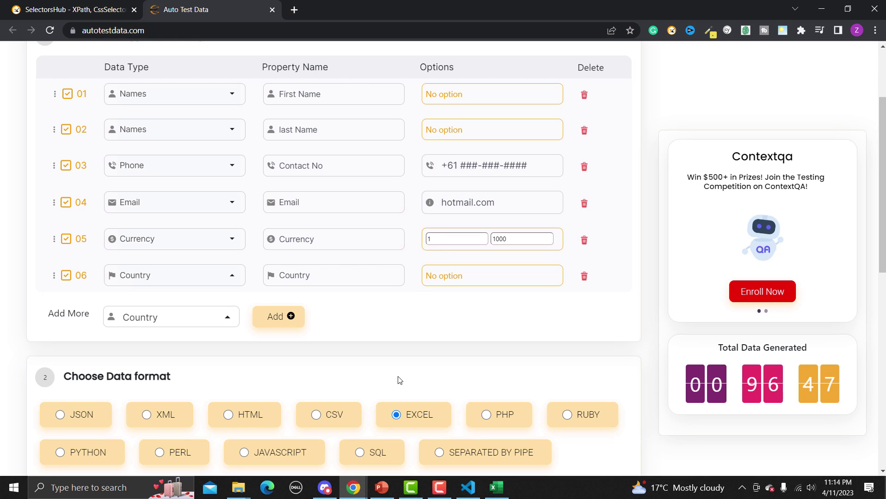
click(202, 323)
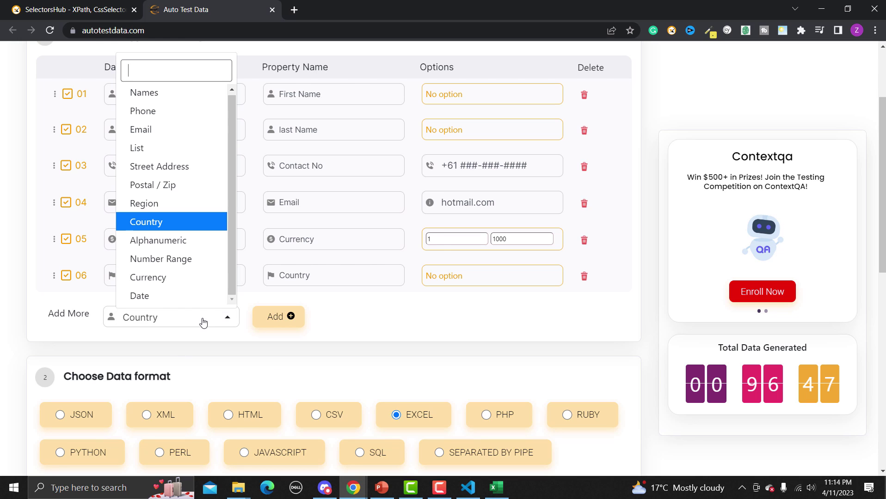
scroll(197, 277, down, 1)
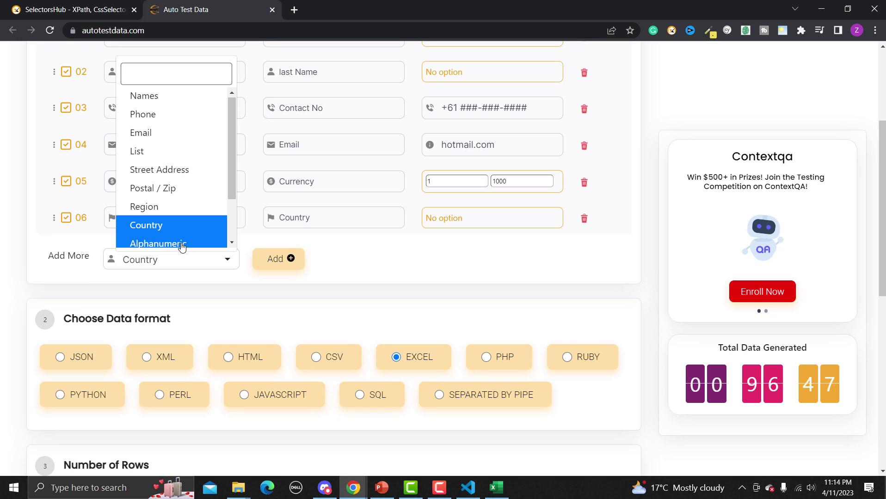
click(183, 245)
click(268, 259)
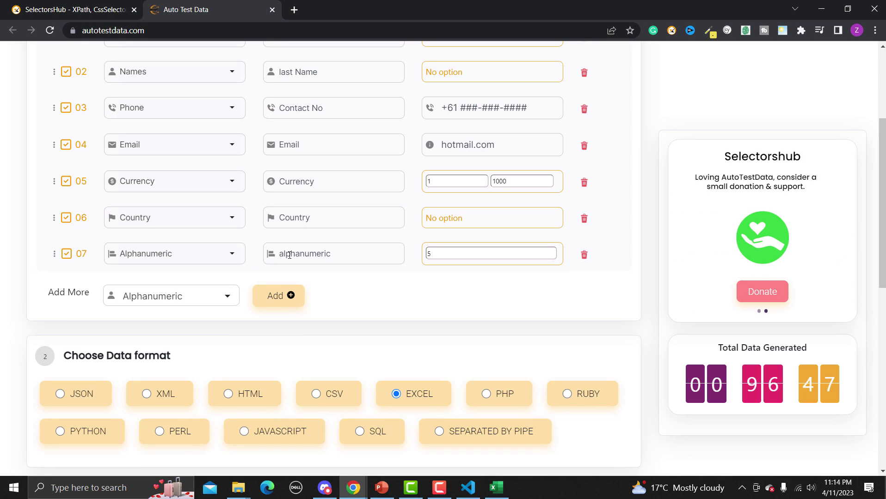
Rename field 07's property to 'AccessToken' and set its length to 10
drag(279, 254, 337, 254)
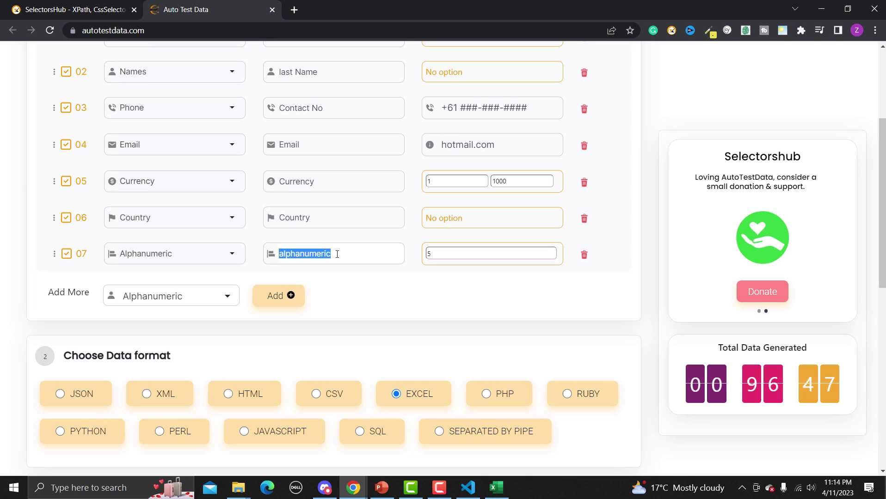
text(Acc)
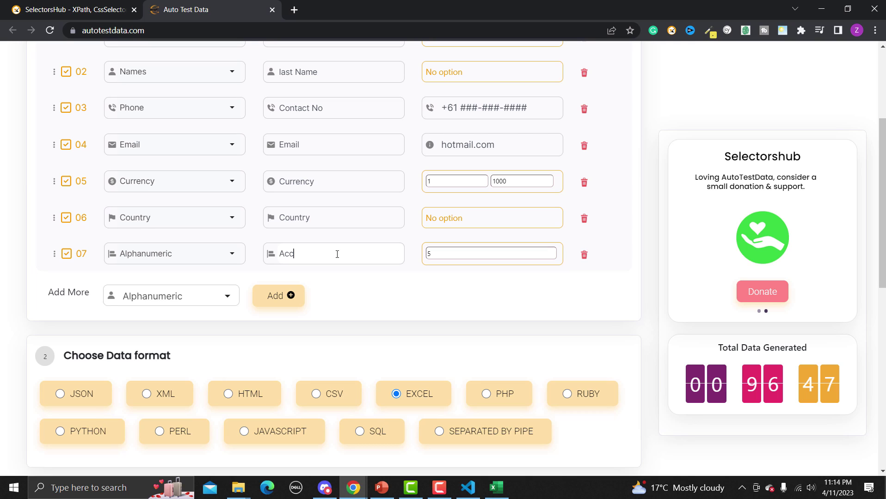
text(essToken)
click(551, 254)
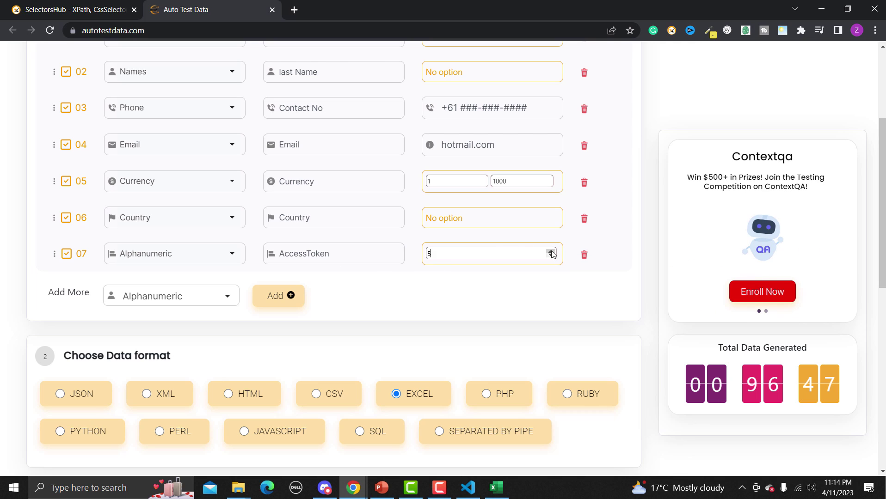
click(551, 251)
scroll(309, 301, down, 3)
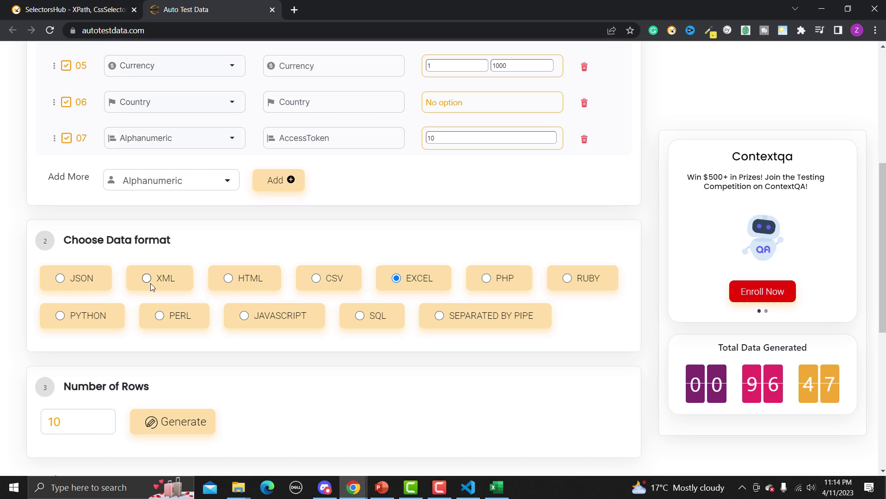
Generate the test data as HTML and download AutoTestData.html
click(228, 279)
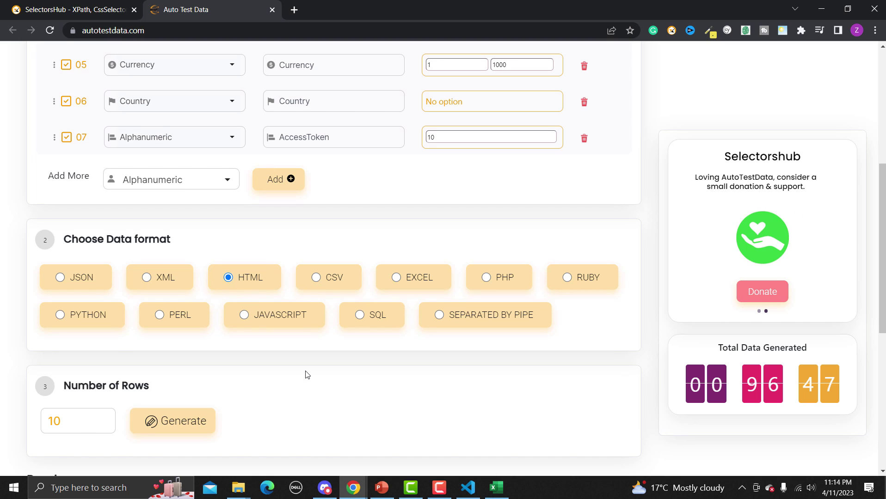
scroll(196, 319, down, 3)
click(196, 319)
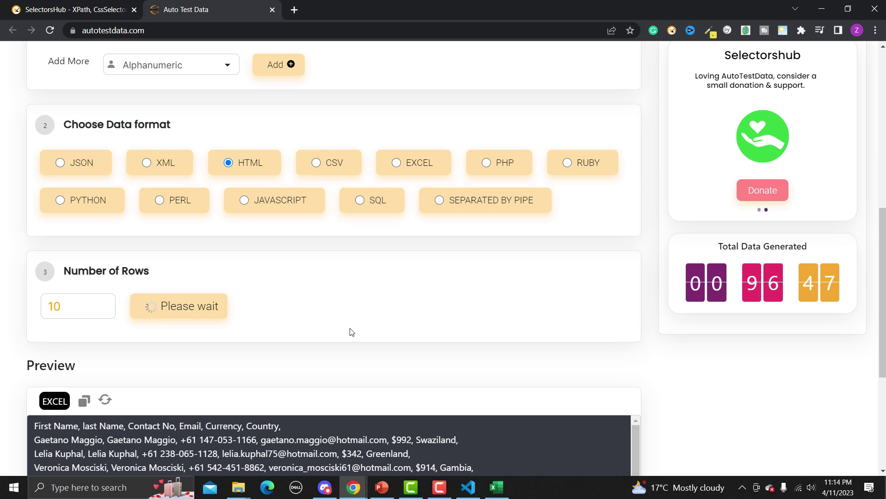
scroll(352, 331, down, 4)
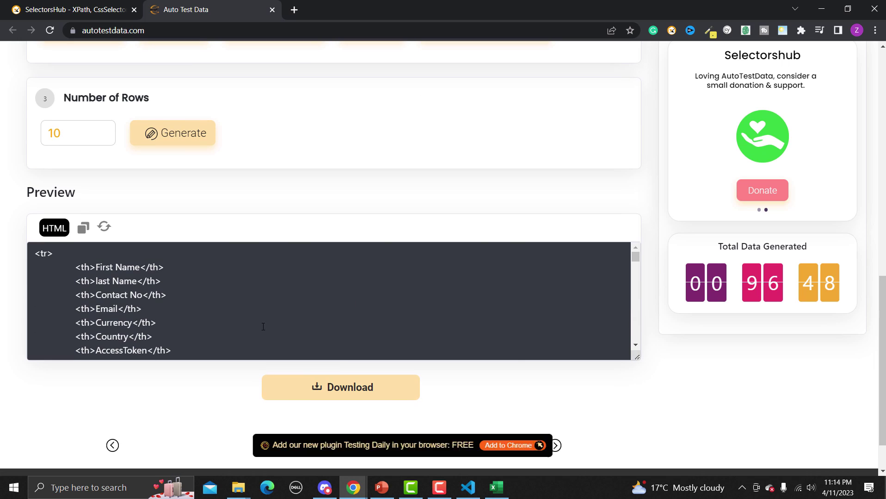
click(316, 388)
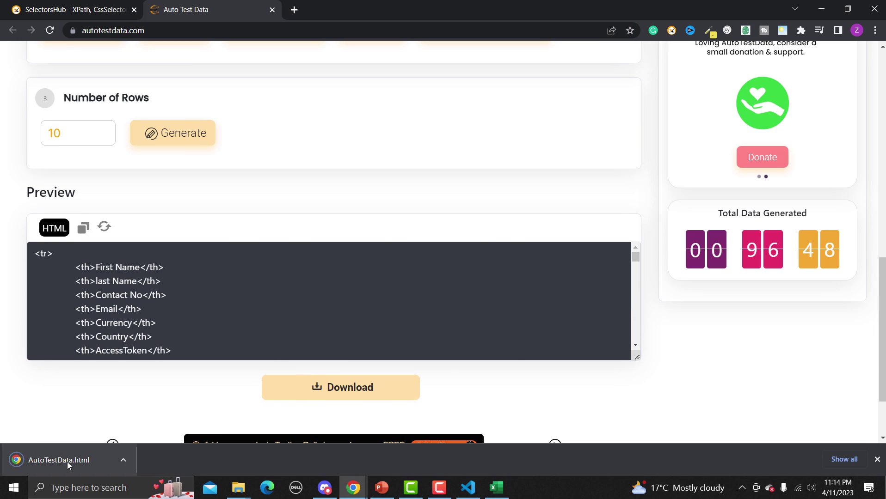
Open AutoTestData.html in its own tab, inspect the rows, then return to the generator tab
click(67, 462)
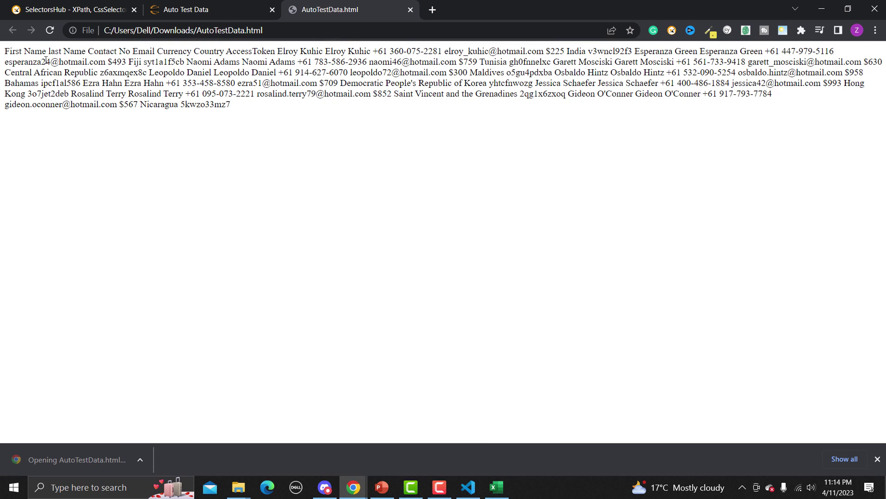
drag(45, 61, 439, 145)
click(396, 146)
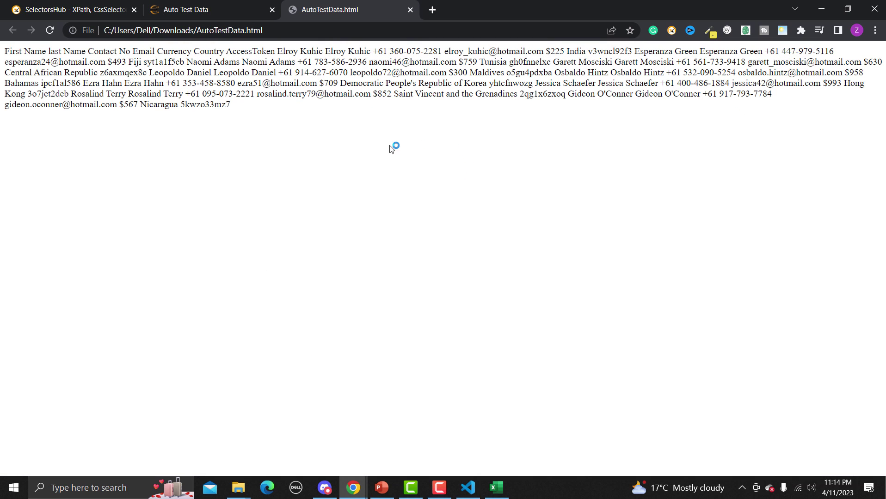
click(169, 11)
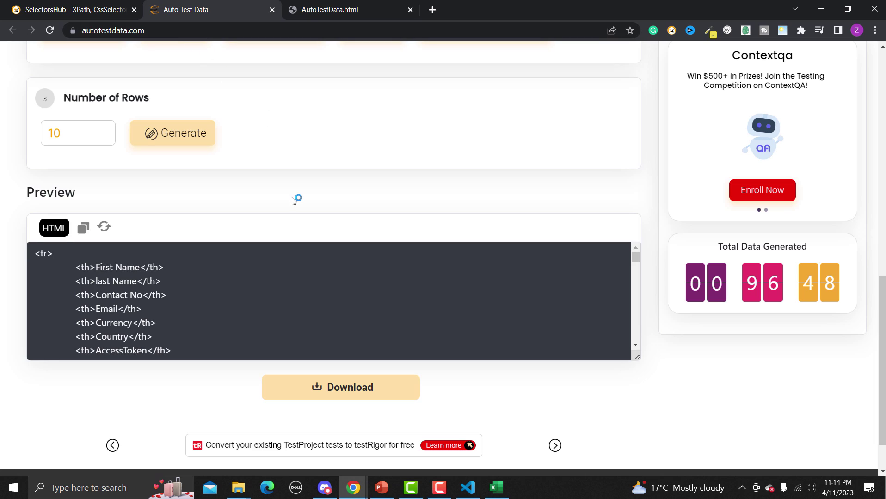
Regenerate the data in EXCEL format and download it as AutoTestData (1).xlsx
scroll(294, 197, up, 4)
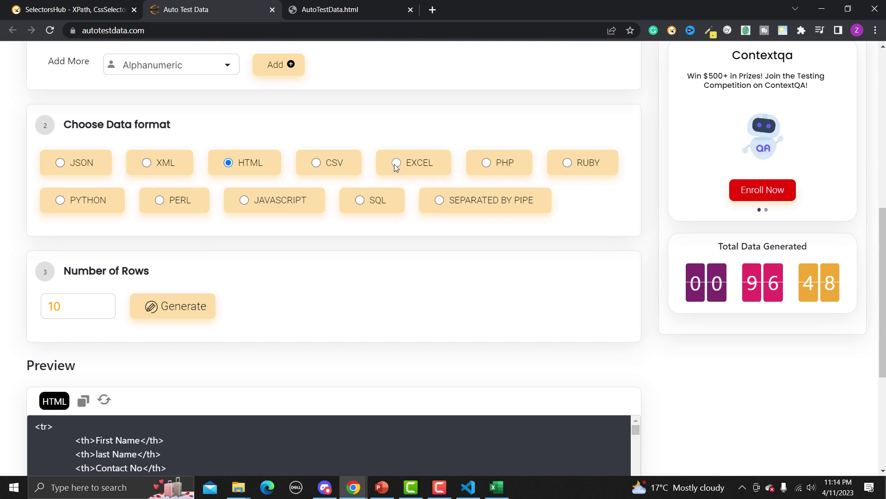
click(191, 309)
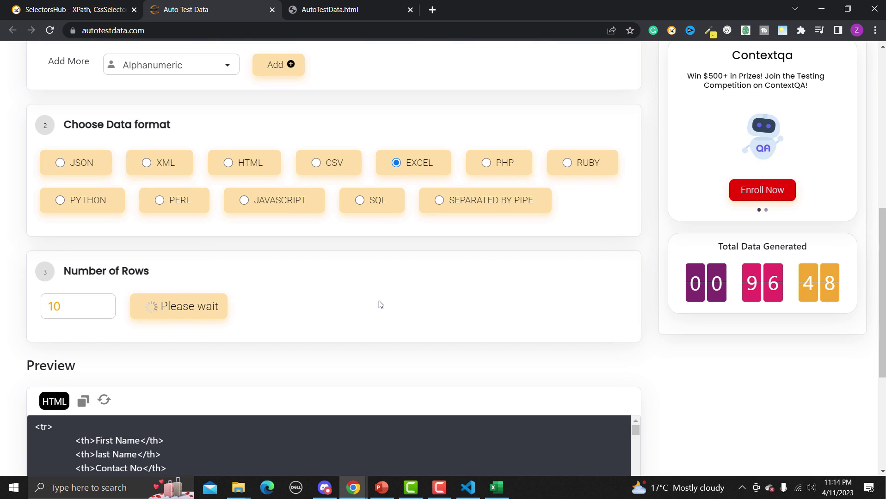
scroll(378, 304, down, 5)
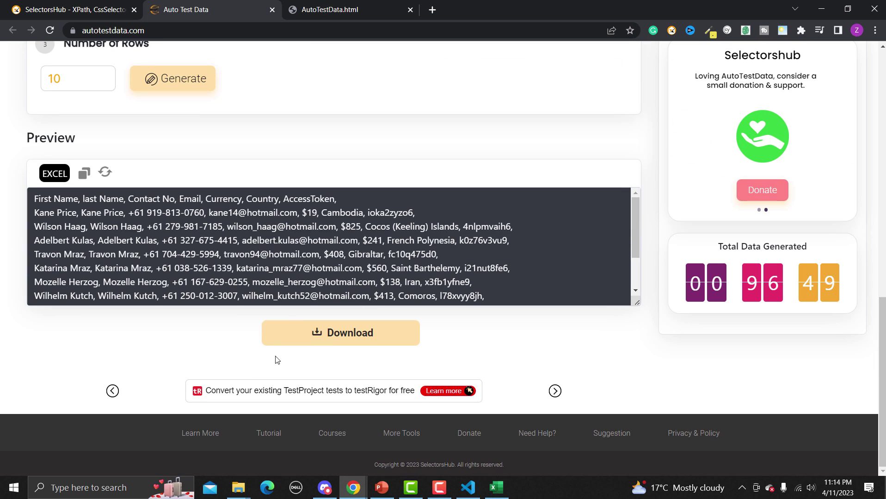
click(335, 339)
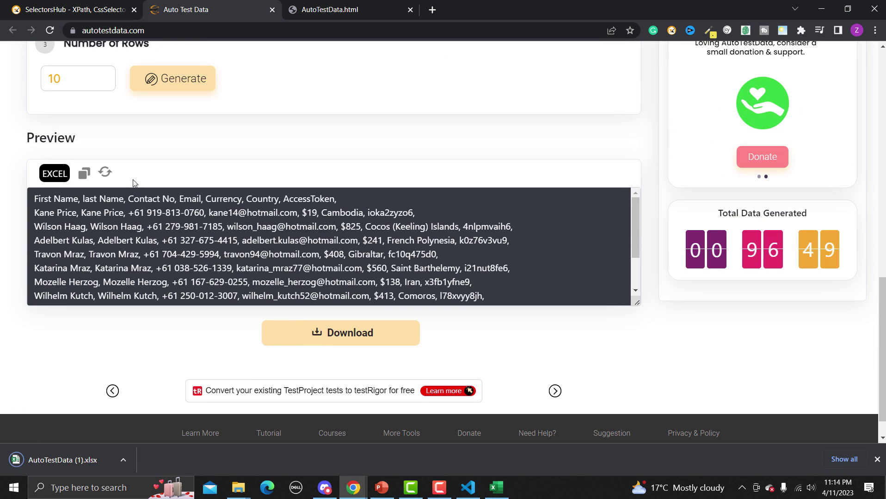
Copy the preview data, regenerate the rows three times, then open the downloaded .xlsx file
click(84, 175)
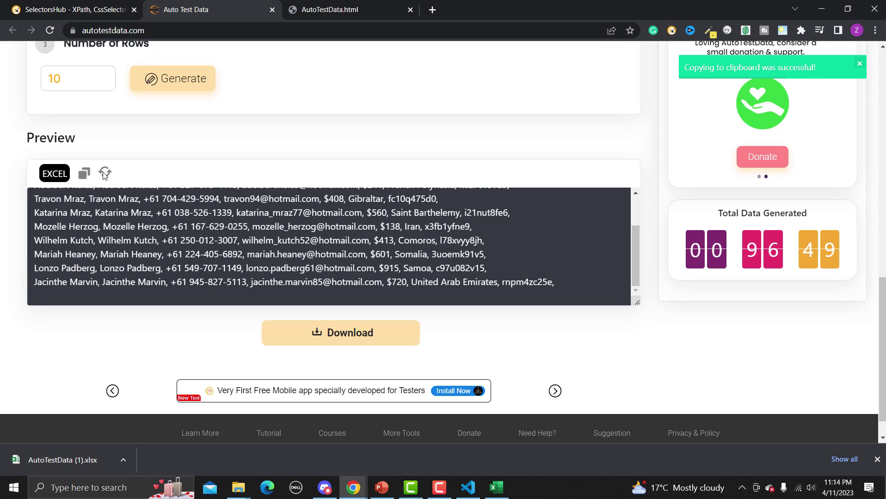
click(105, 174)
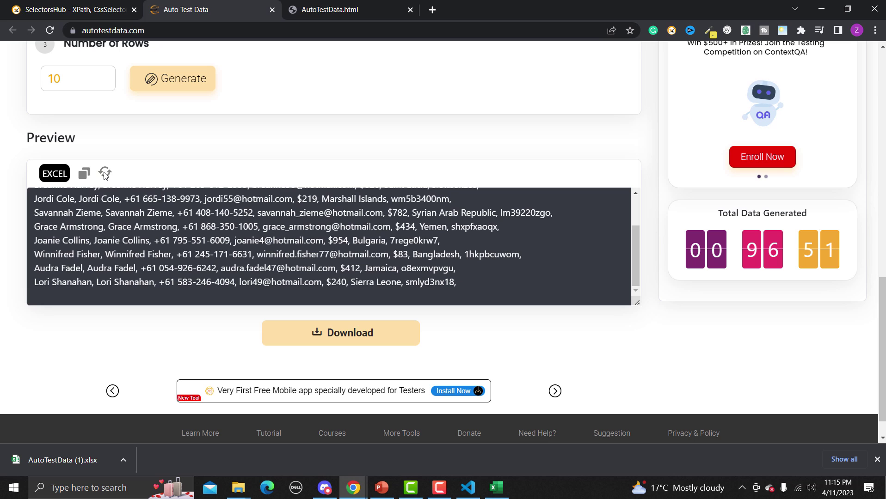
click(104, 174)
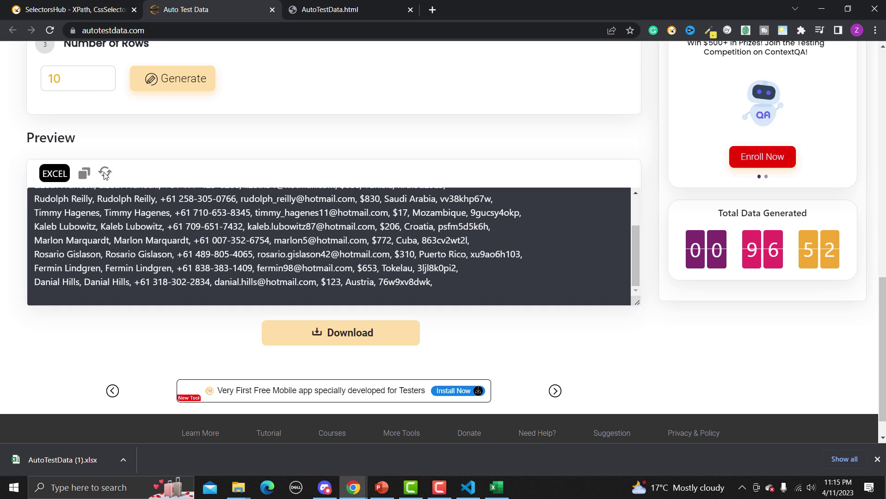
click(105, 174)
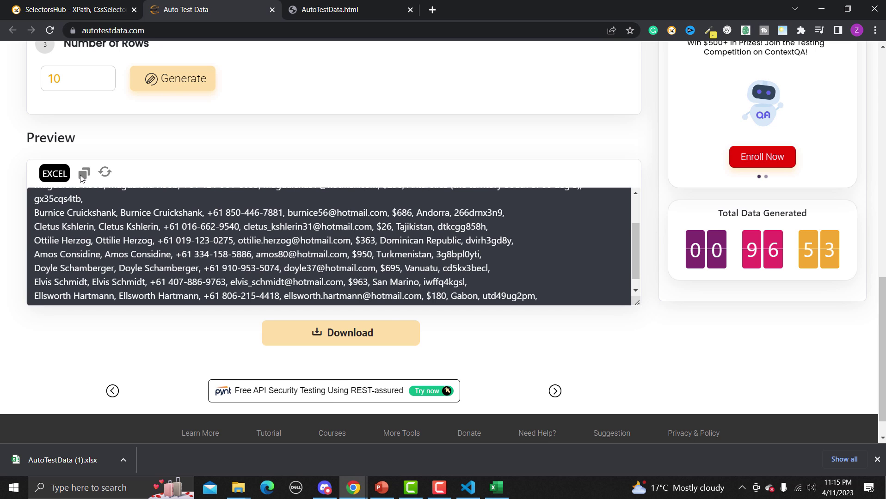
click(82, 459)
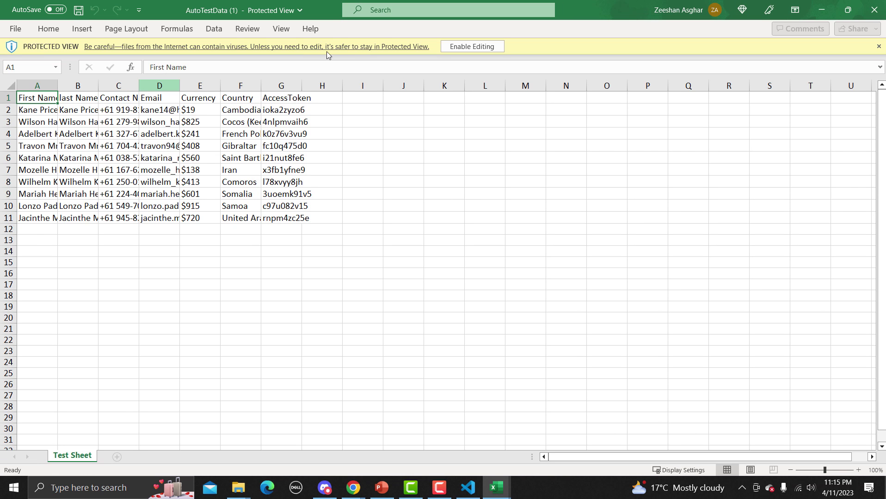
Enable editing in AutoTestData (1).xlsx and autofit the Country (F) and AccessToken (G) columns
click(470, 45)
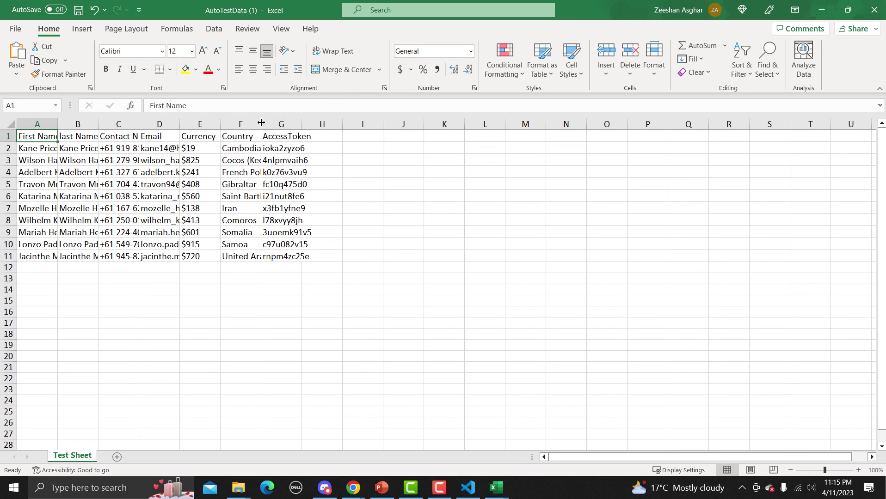
double_click(261, 124)
double_click(354, 123)
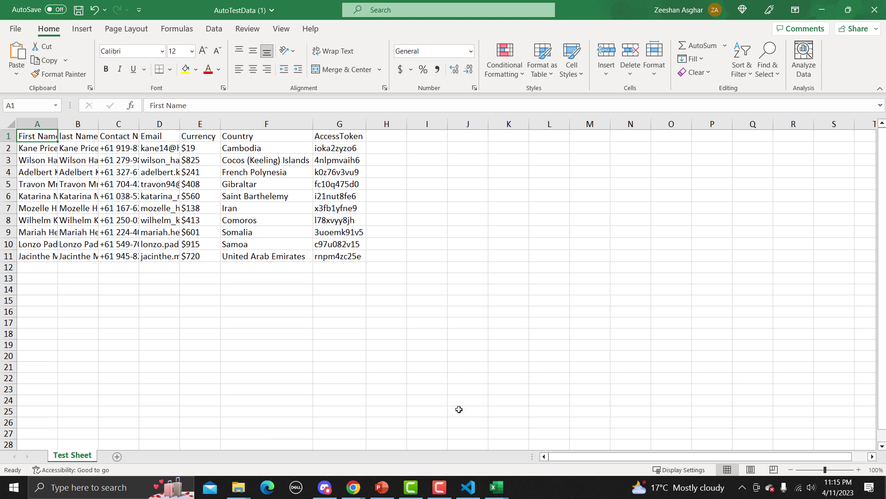
Back on the Auto Test Data page, change field 07's data type to List
mouse_move(349, 483)
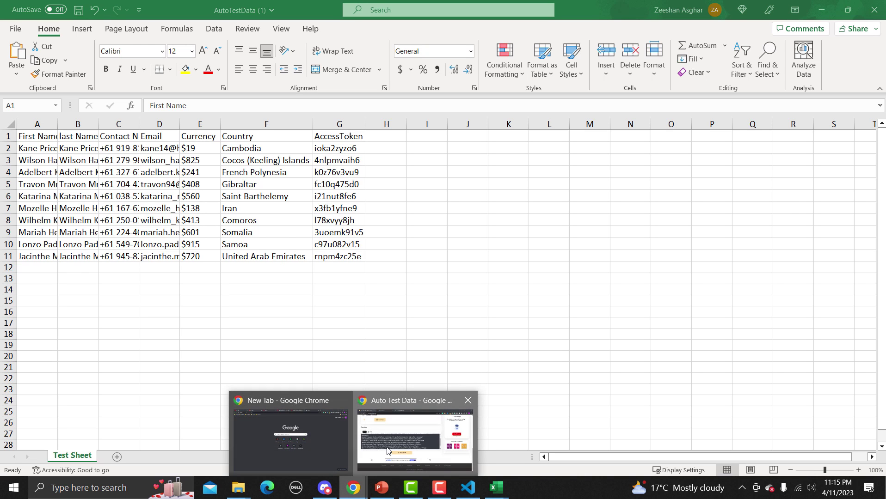
click(414, 439)
scroll(322, 204, up, 5)
scroll(322, 205, up, 6)
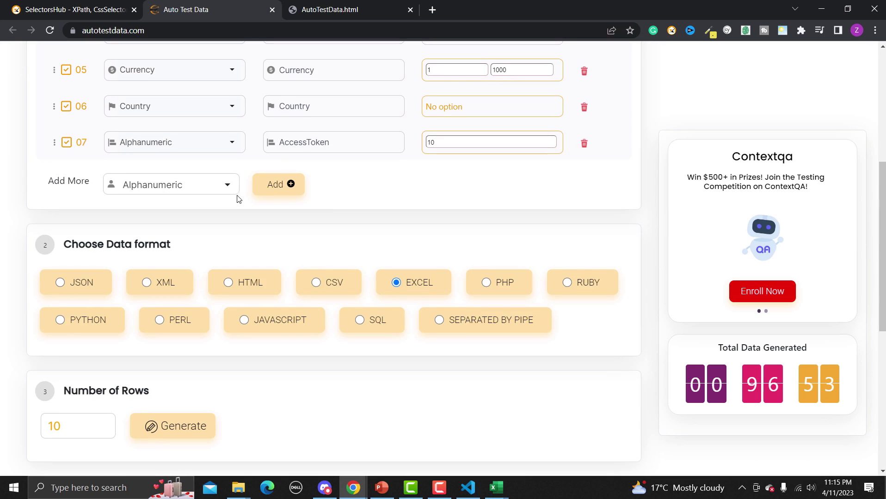
click(227, 260)
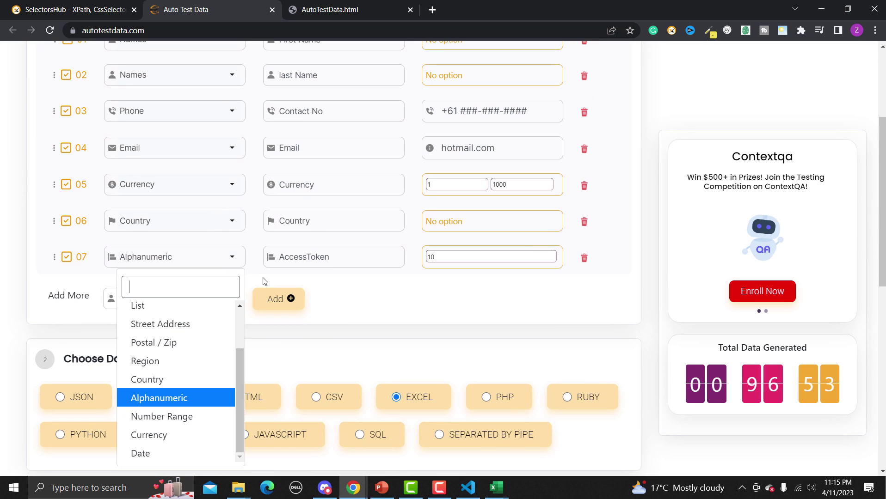
click(197, 307)
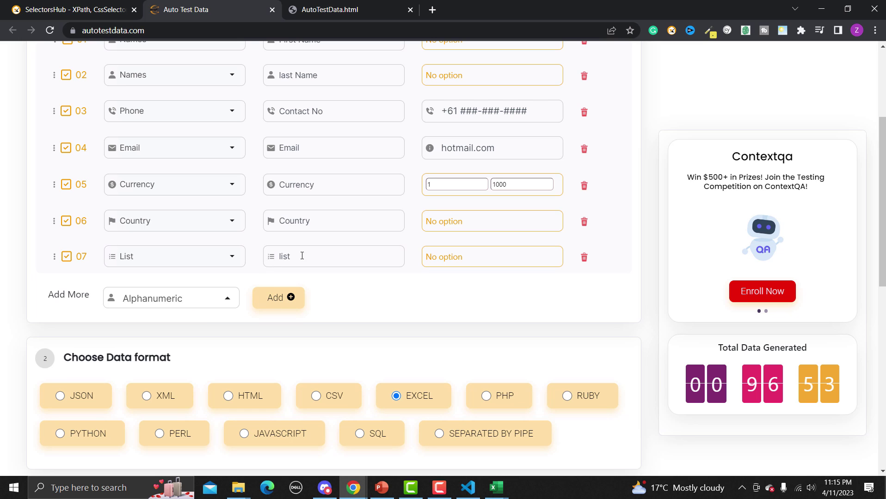
Set the Add More dropdown to Postal / Zip for the next field
scroll(167, 247, up, 3)
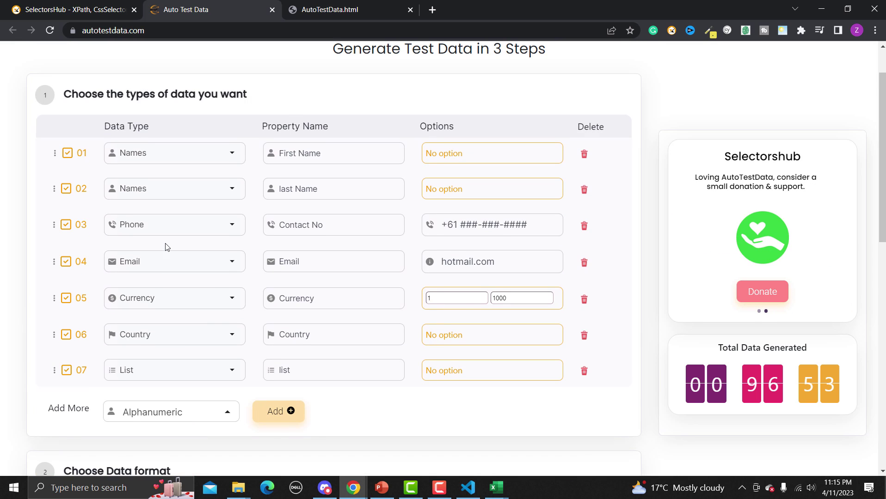
click(226, 414)
scroll(176, 323, down, 3)
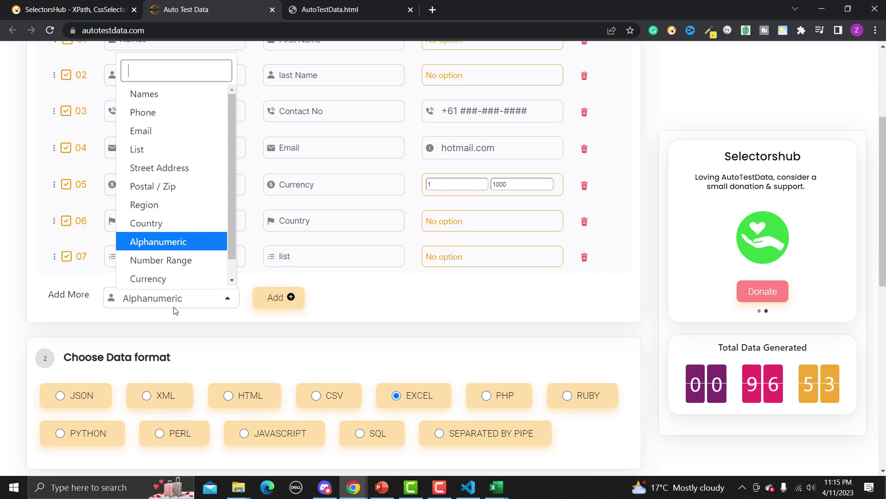
scroll(186, 263, down, 1)
click(171, 167)
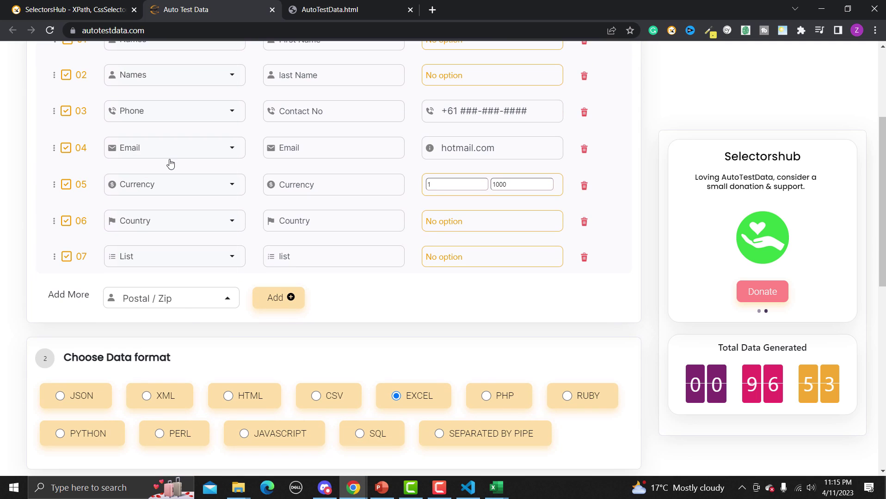
scroll(415, 299, up, 1)
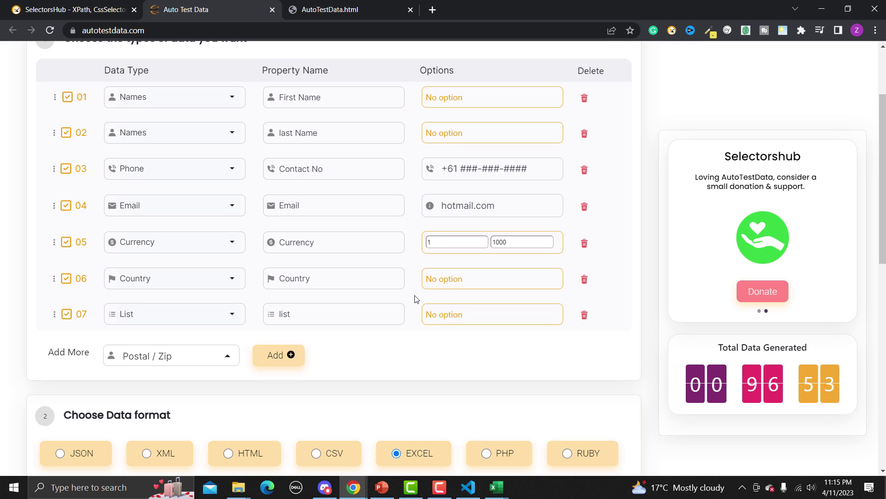
scroll(415, 300, down, 4)
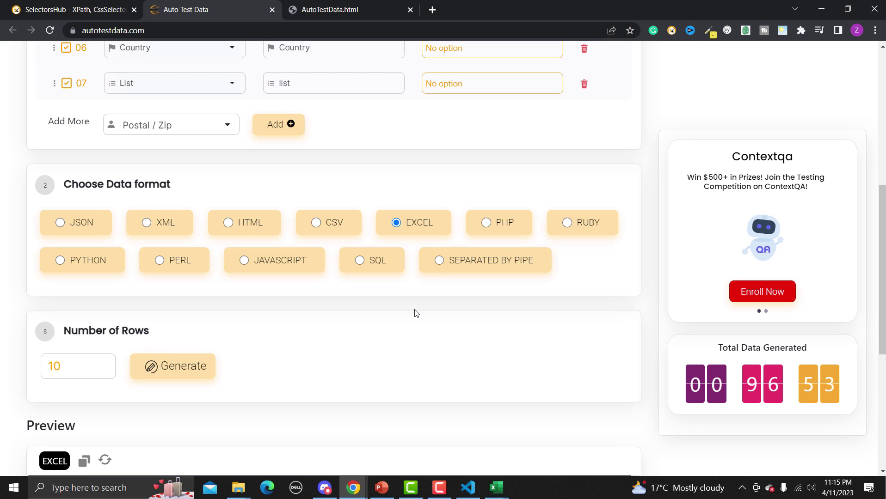
scroll(415, 313, up, 6)
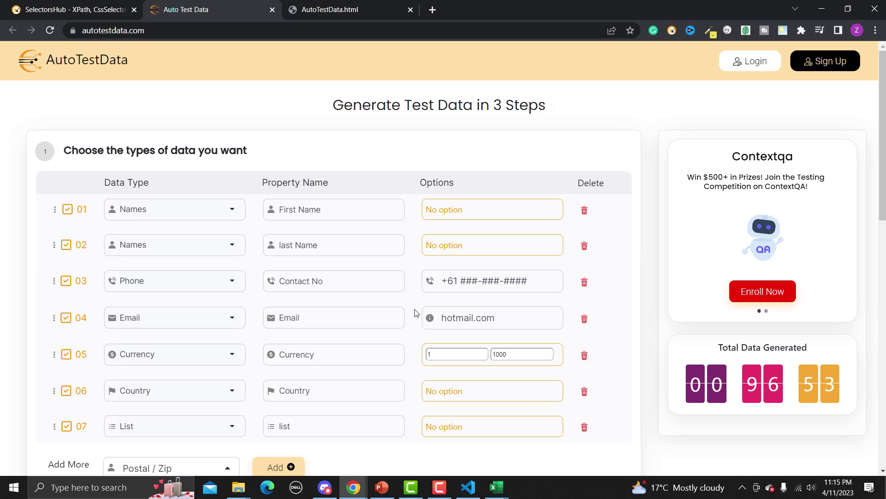
scroll(415, 313, down, 2)
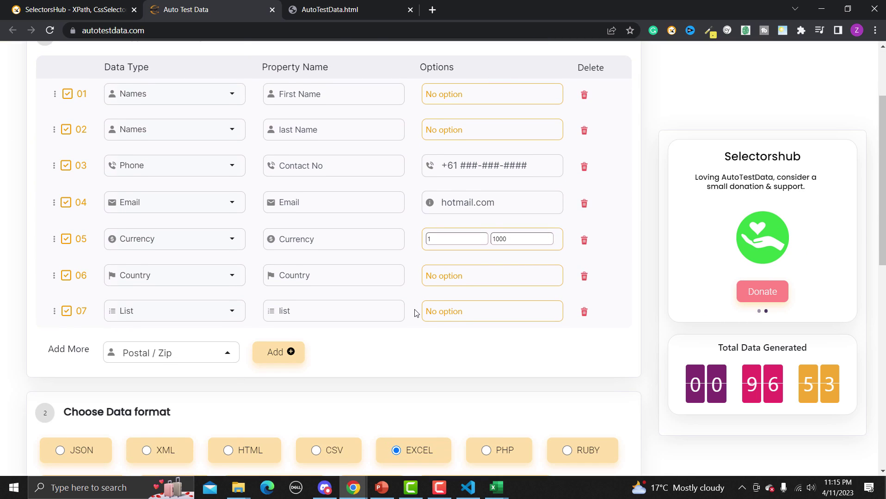
scroll(415, 313, down, 1)
scroll(415, 313, down, 2)
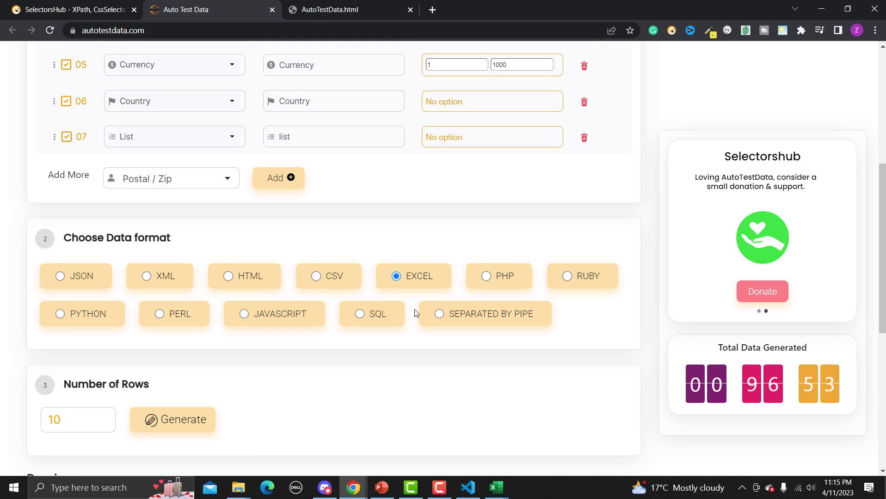
scroll(415, 313, down, 2)
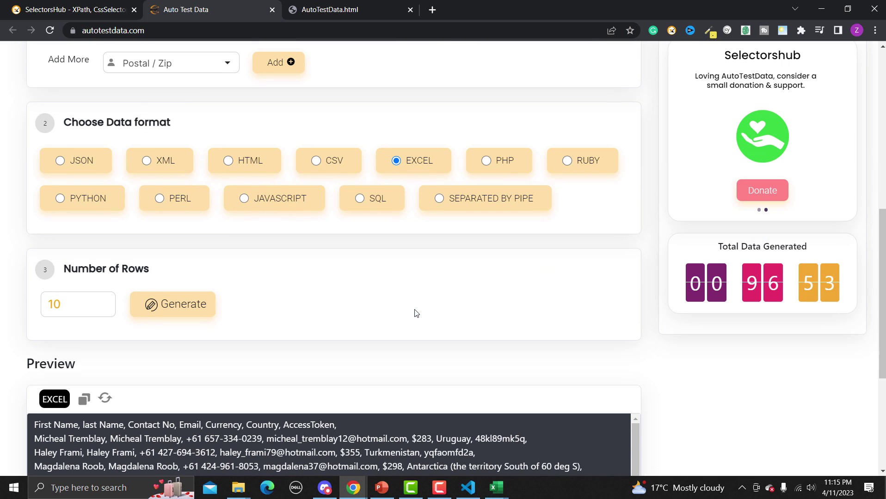
scroll(414, 313, down, 2)
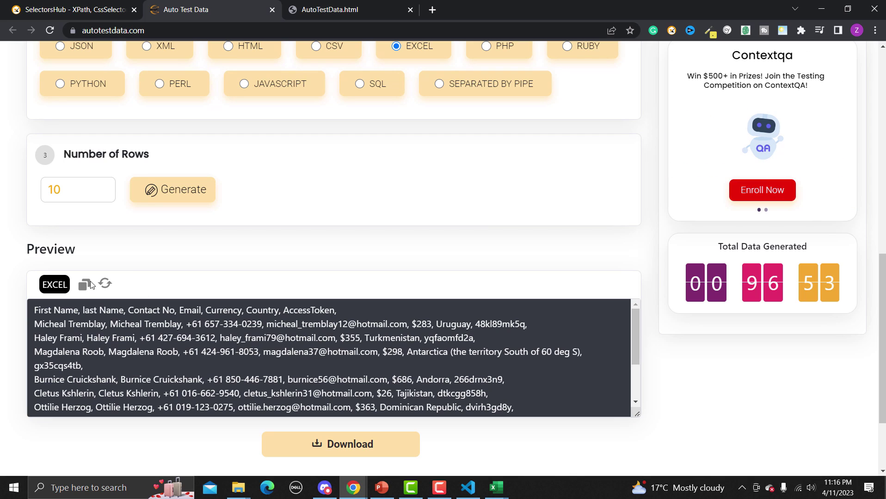
scroll(284, 284, down, 2)
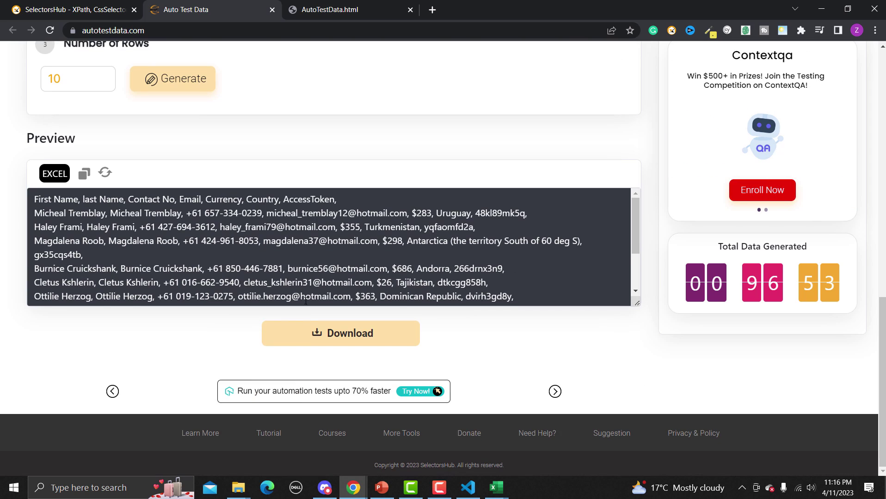